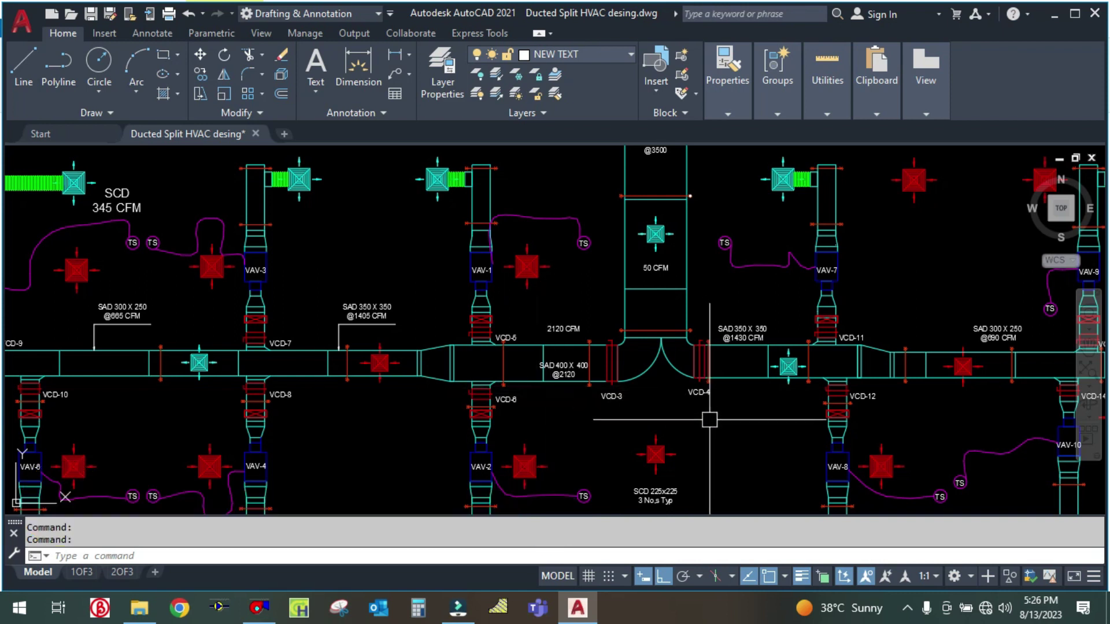
# Step: Pan and zoom the duct plan, shifting the enlarged main duct labels rightward
pyautogui.scroll(-1, 709, 419)
pyautogui.scroll(-1, 710, 419)
pyautogui.scroll(-1, 710, 420)
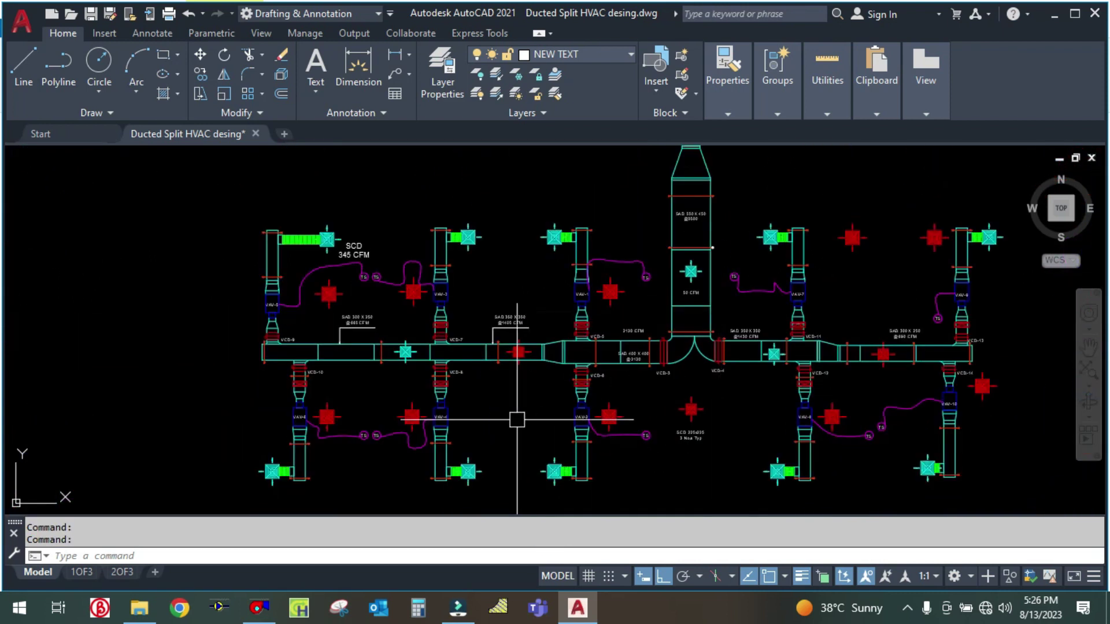
pyautogui.scroll(2, 517, 420)
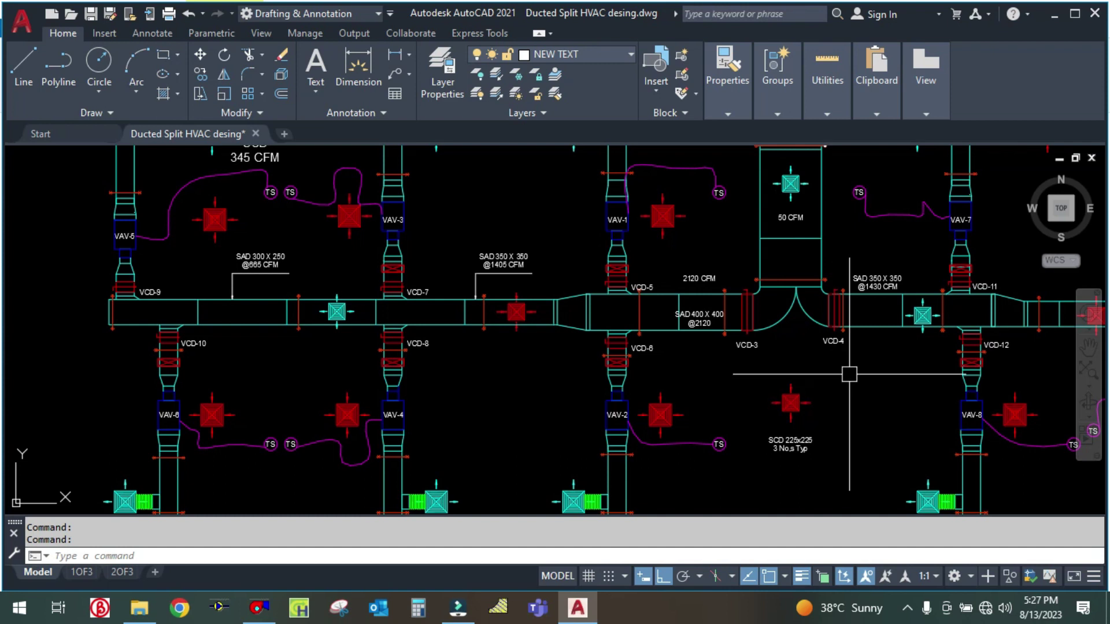
pyautogui.scroll(-1, 752, 346)
pyautogui.scroll(-1, 619, 315)
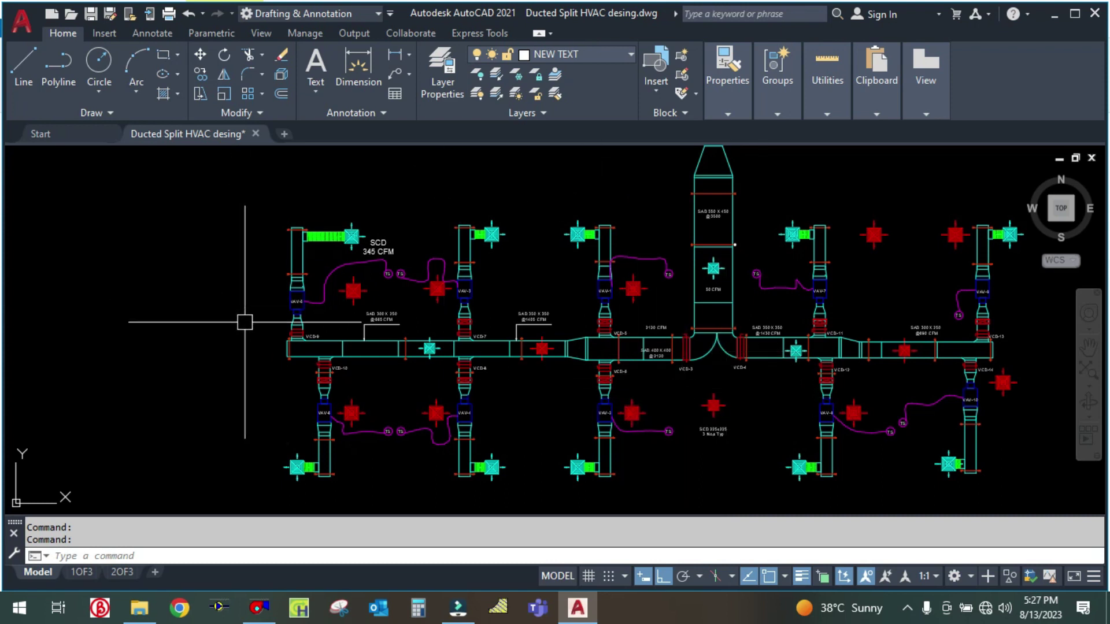
pyautogui.moveTo(244, 322); pyautogui.dragTo(202, 344, button='middle')
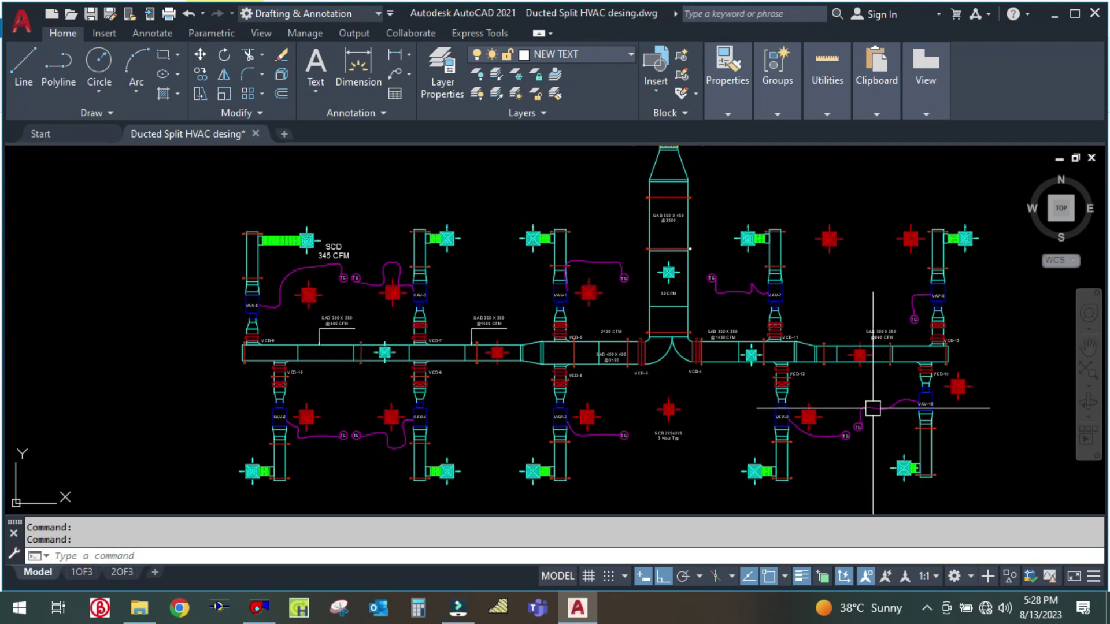
pyautogui.scroll(5, 644, 384)
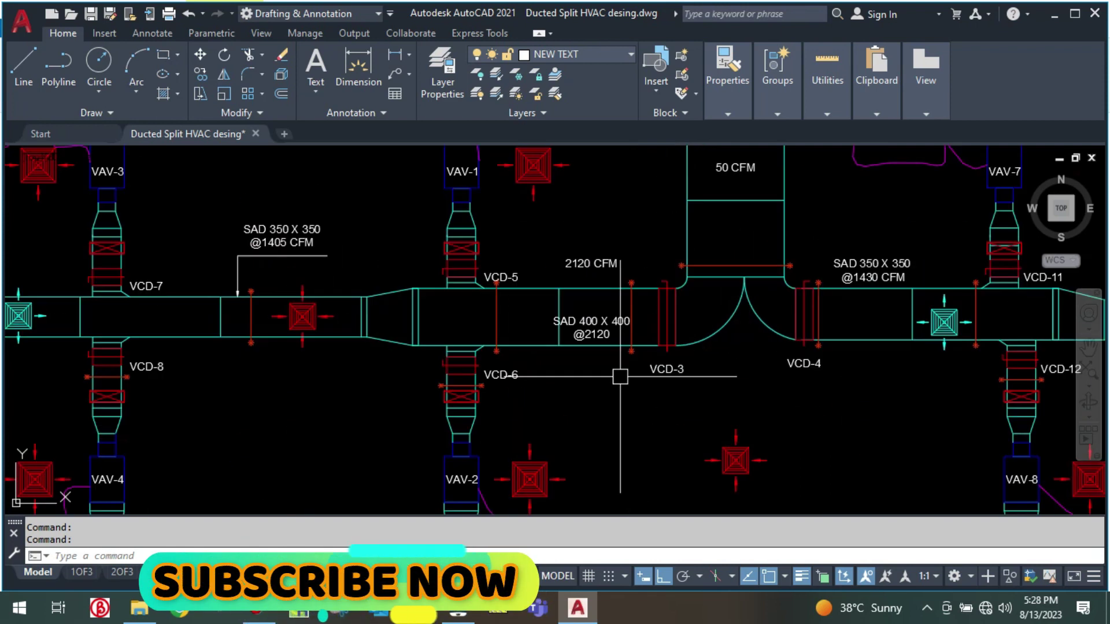
pyautogui.moveTo(583, 381); pyautogui.dragTo(671, 384, button='middle')
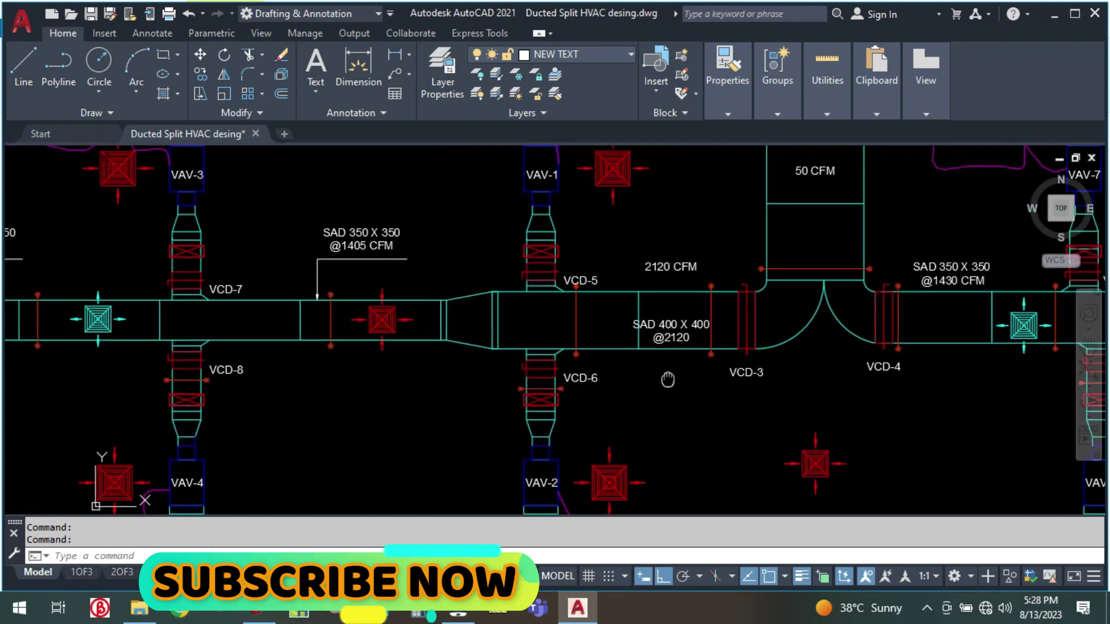
pyautogui.scroll(-2, 711, 373)
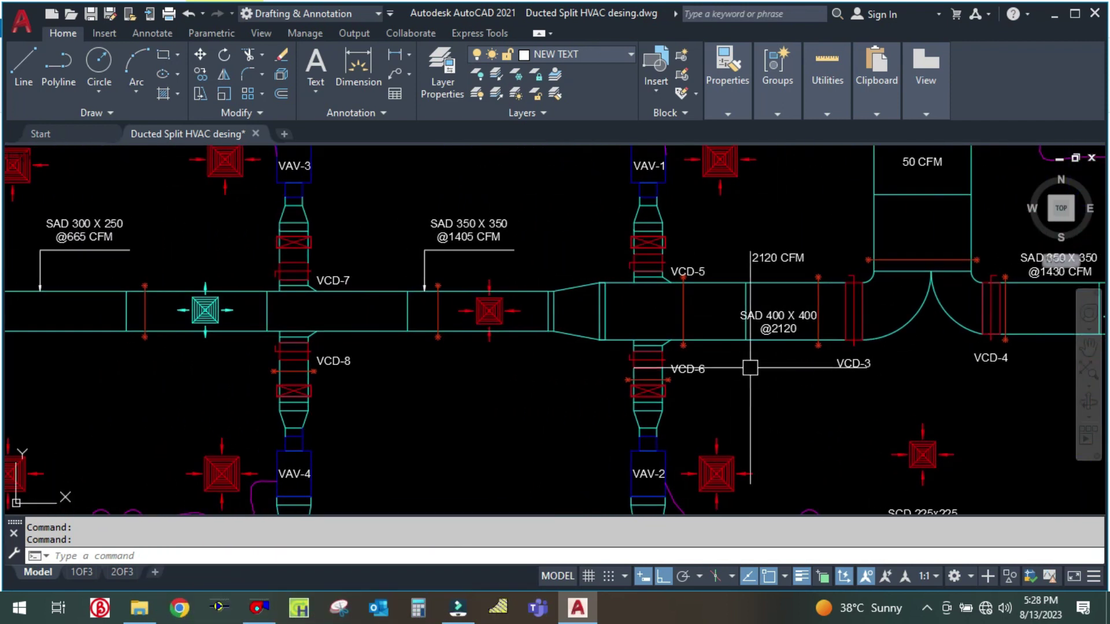
pyautogui.scroll(-2, 740, 367)
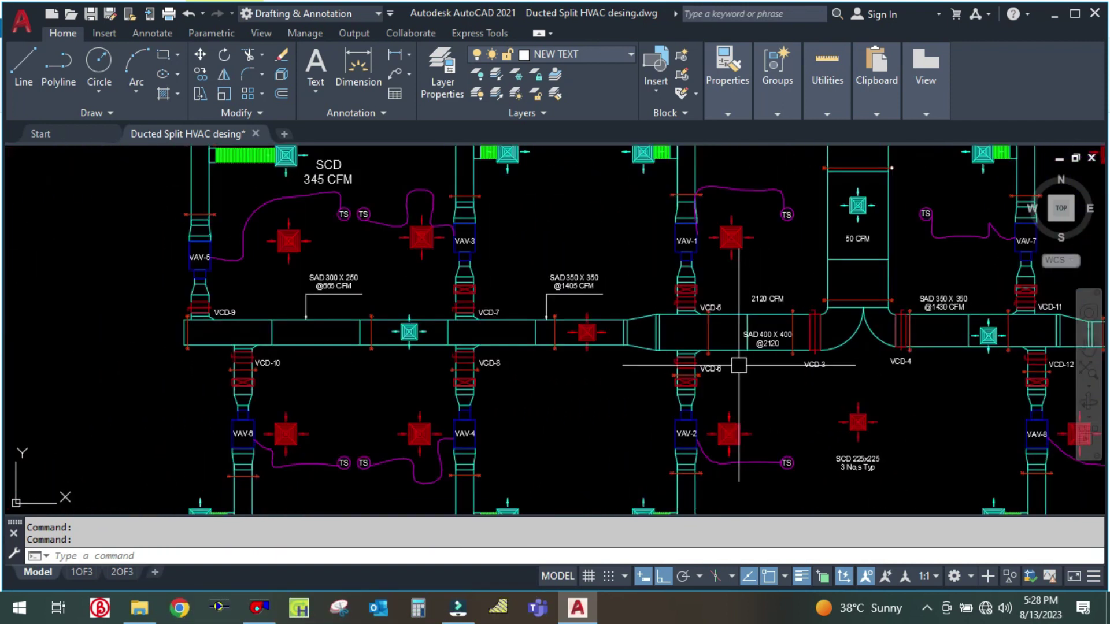
# Step: Switch McQuay DuctSizer to US units (cfm, in.WC/100 ft, inches) and minimize it
pyautogui.click(258, 607)
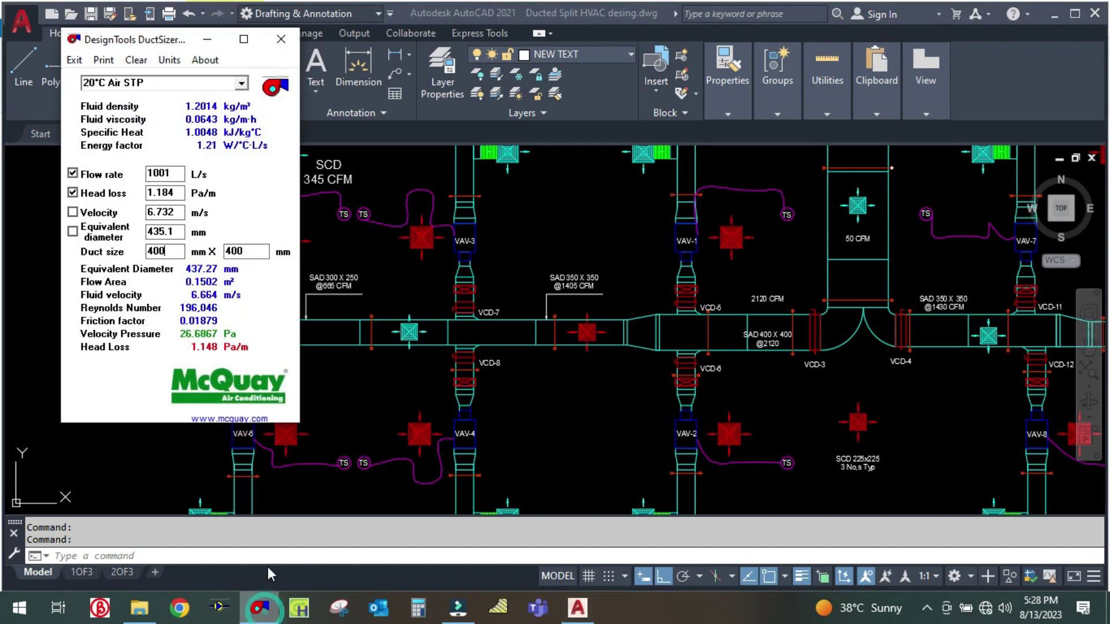
pyautogui.click(167, 60)
pyautogui.write('Y')
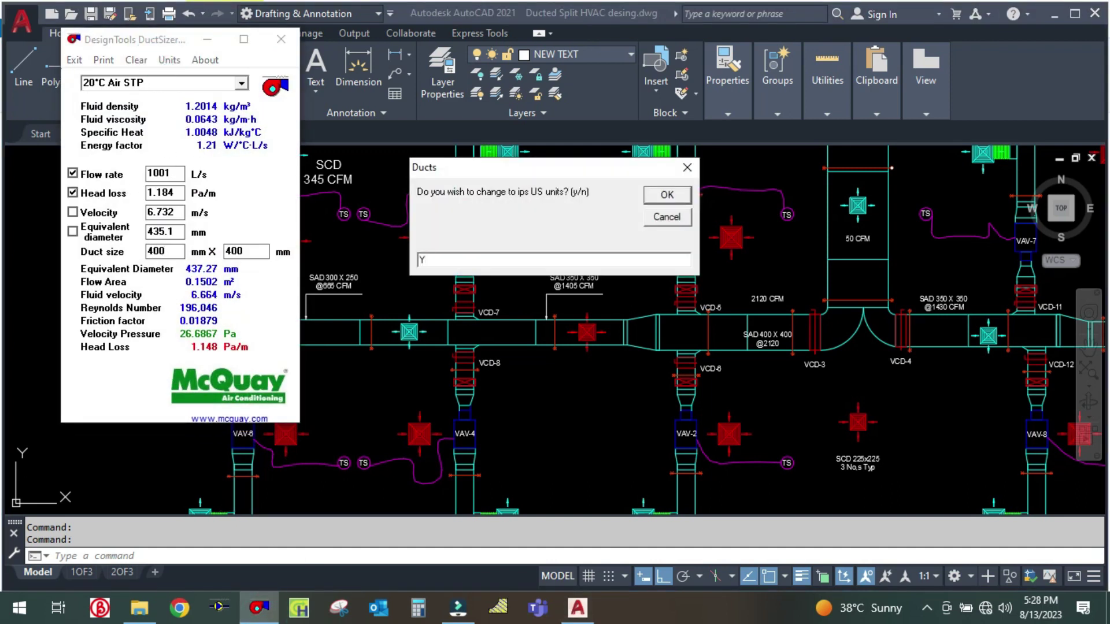
pyautogui.press('Return')
pyautogui.click(206, 39)
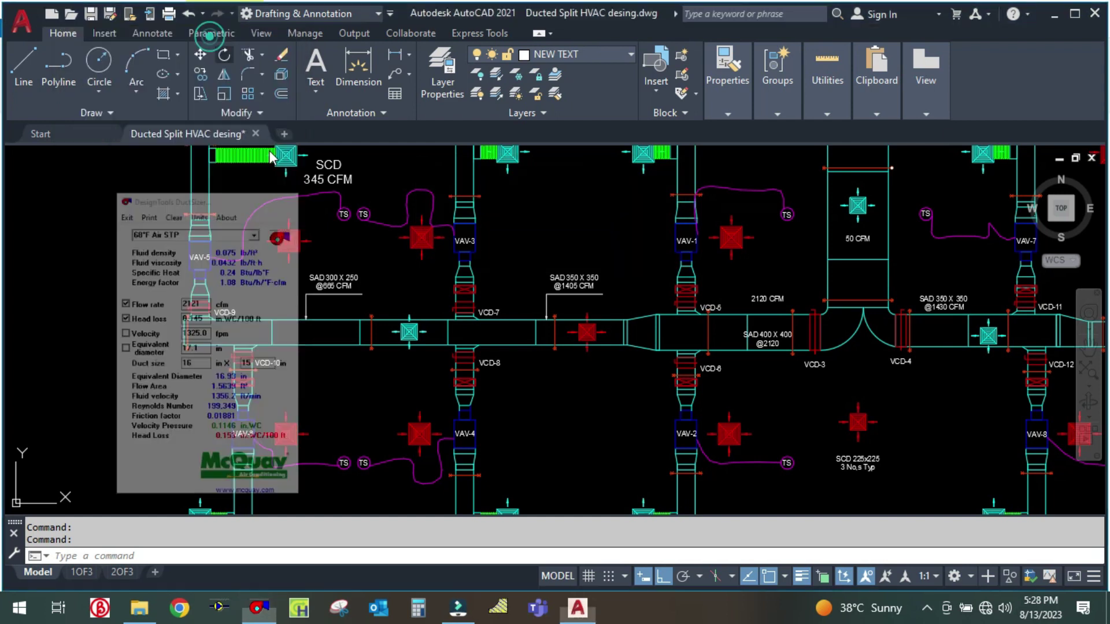
# Step: Pan the plan around the SCD diffuser to show the whole duct run, then restore DuctSizer
pyautogui.scroll(3, 162, 324)
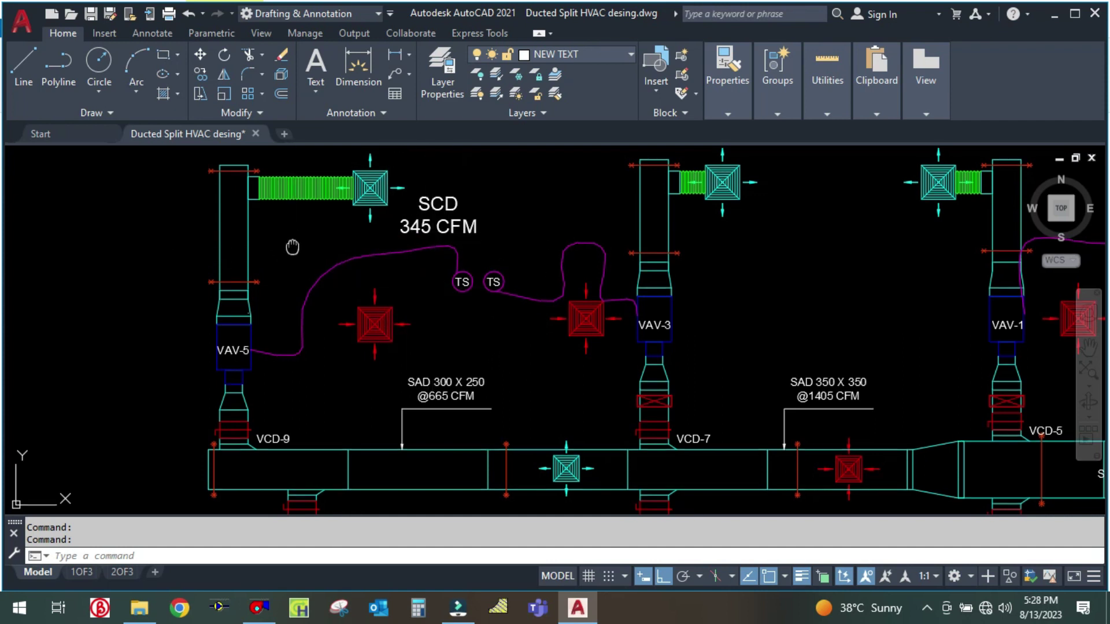
pyautogui.moveTo(292, 243); pyautogui.dragTo(280, 330, button='middle')
pyautogui.rightClick(279, 329)
pyautogui.click(227, 312)
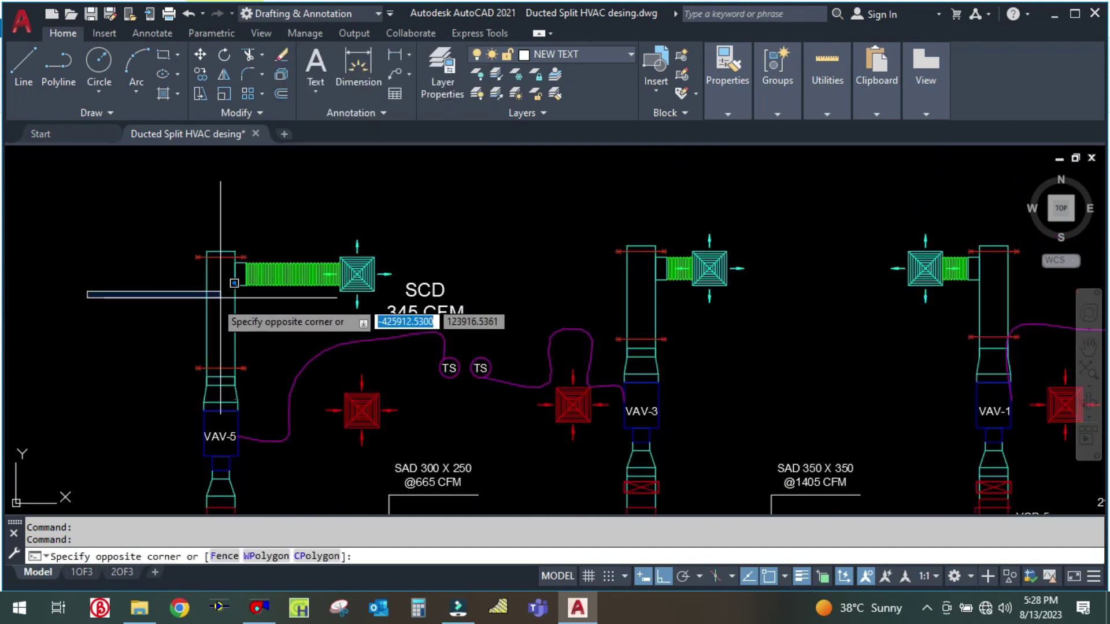
pyautogui.click(96, 302)
pyautogui.moveTo(393, 344); pyautogui.dragTo(421, 262, button='middle')
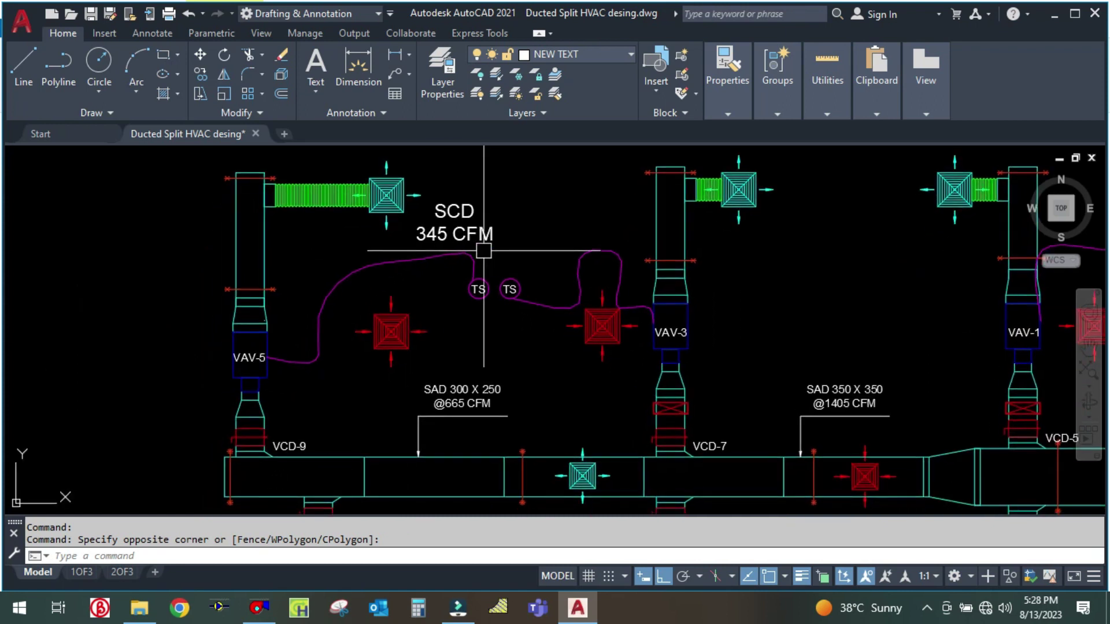
pyautogui.scroll(-2, 493, 260)
pyautogui.moveTo(277, 407); pyautogui.dragTo(282, 384, button='middle')
pyautogui.click(258, 606)
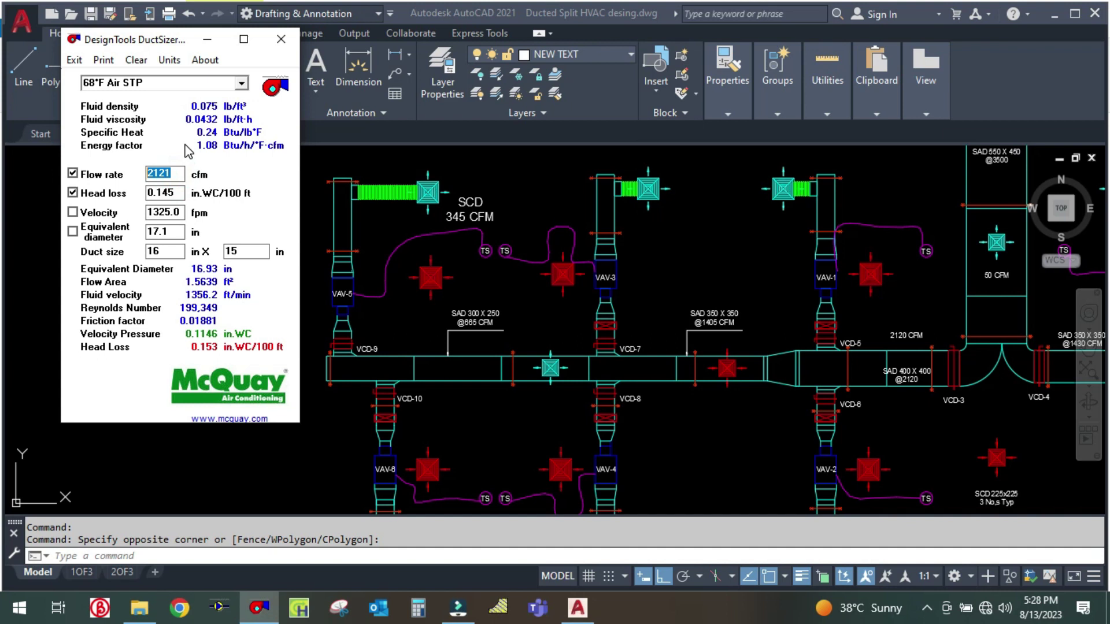
# Step: Enter 345 cfm and switch DuctSizer to SI, giving 163 L/s at 400 x 100 mm
pyautogui.write('345')
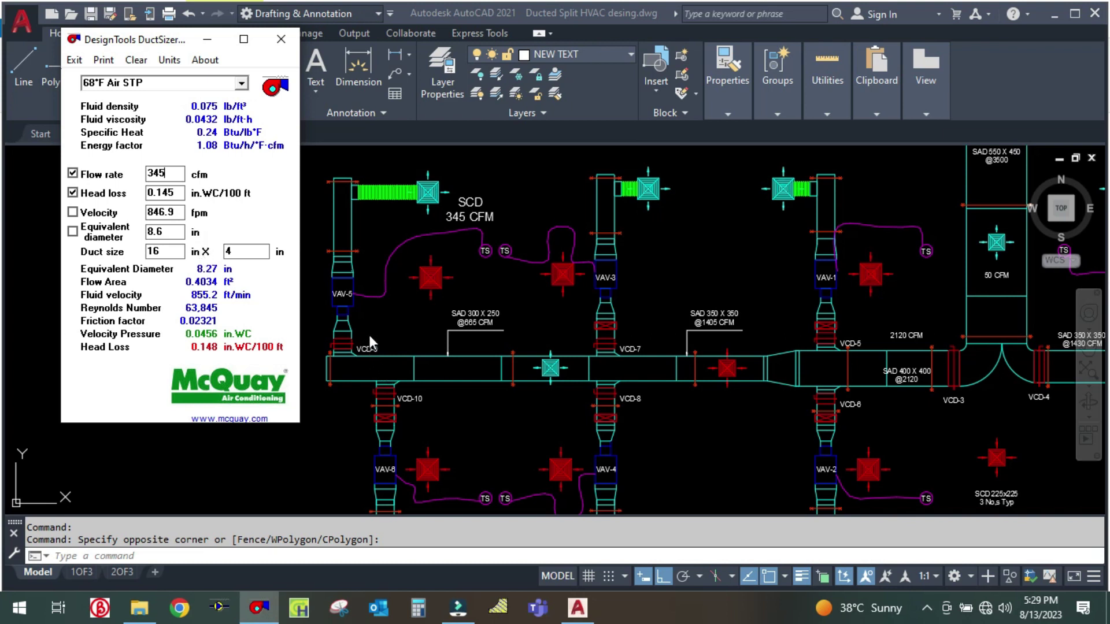
pyautogui.click(162, 60)
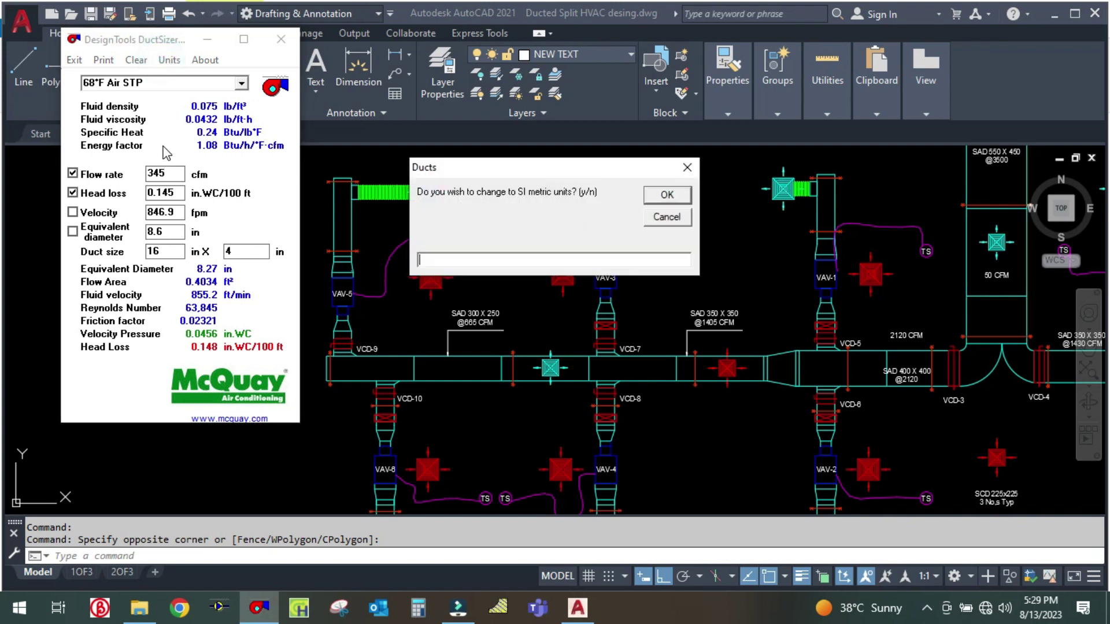
pyautogui.write('Y')
pyautogui.press('Return')
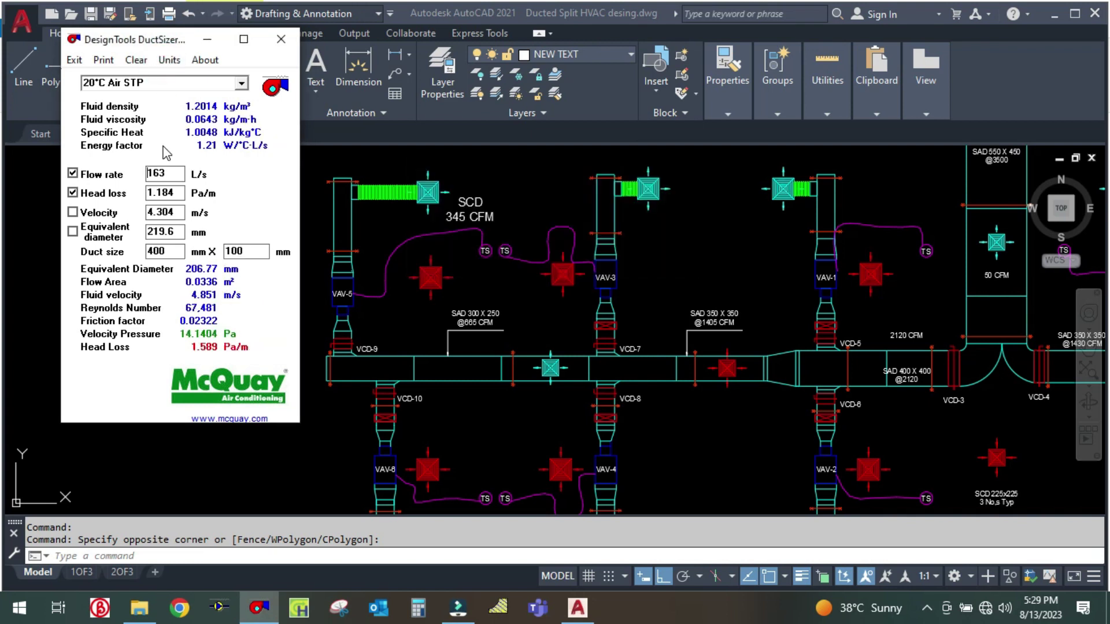
pyautogui.doubleClick(174, 253)
# Step: Set the 163 L/s branch to 200 x 200 mm in DuctSizer, then zoom the AutoCAD plan out
pyautogui.click(437, 422)
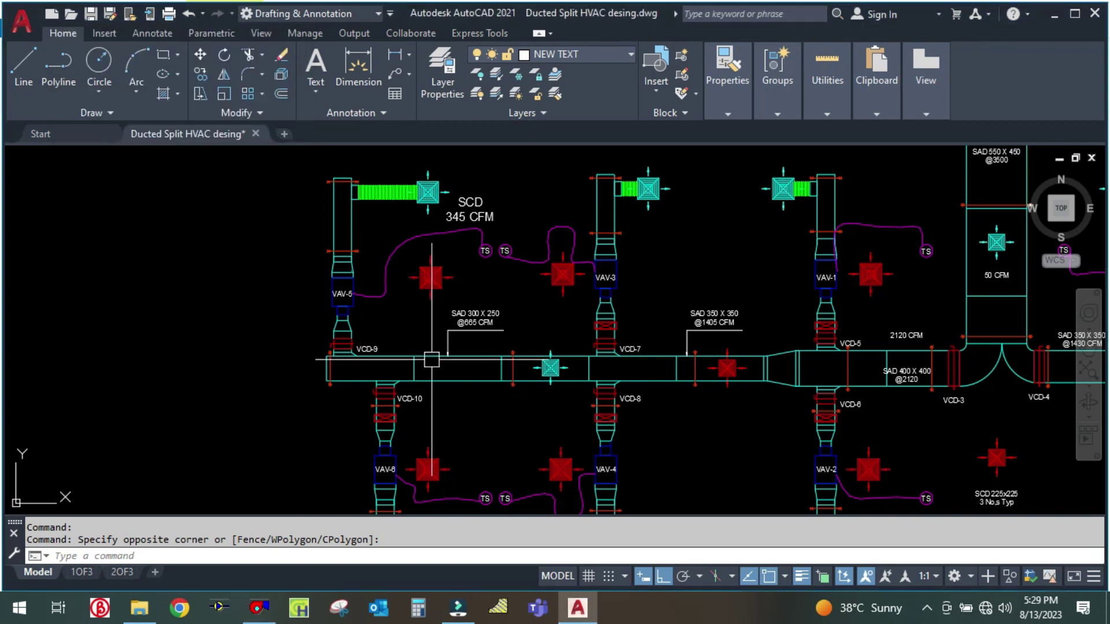
pyautogui.scroll(4, 436, 358)
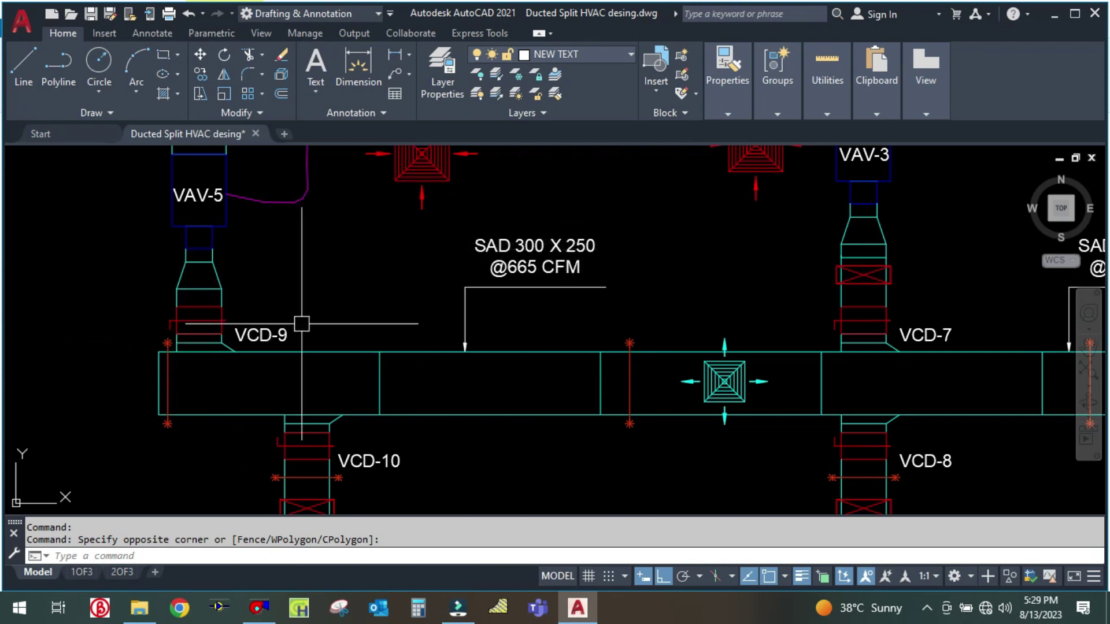
pyautogui.click(260, 617)
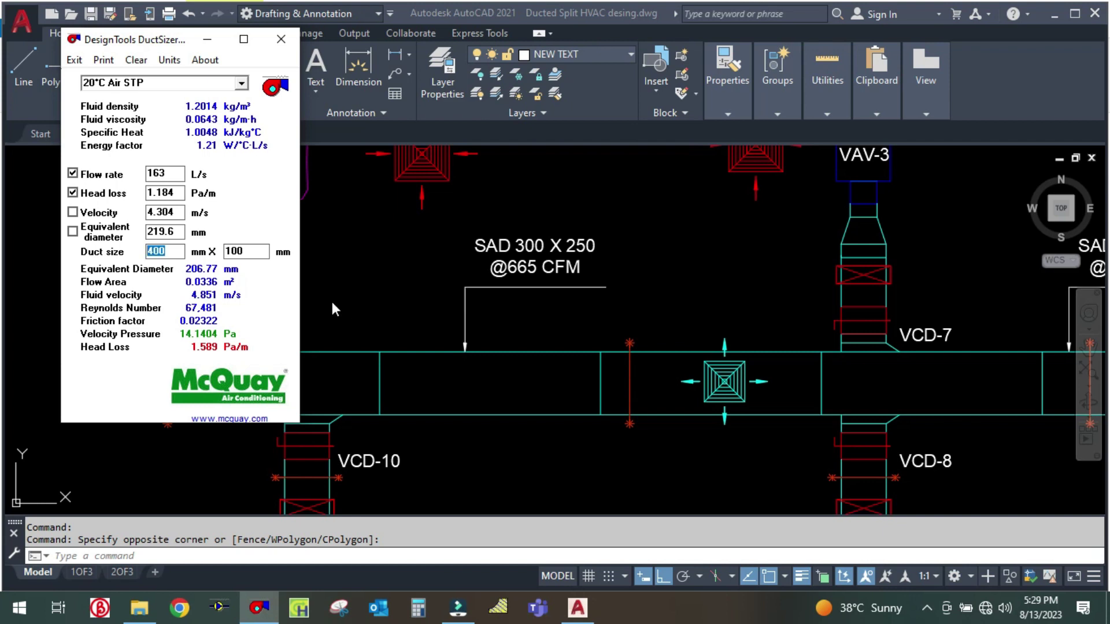
pyautogui.write('200')
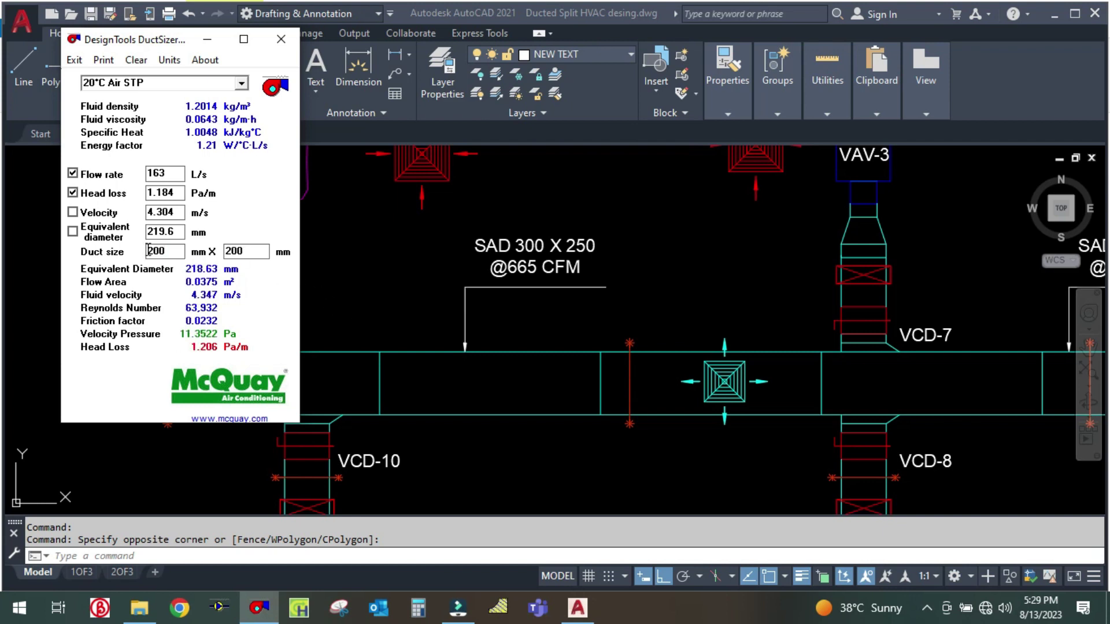
pyautogui.click(207, 39)
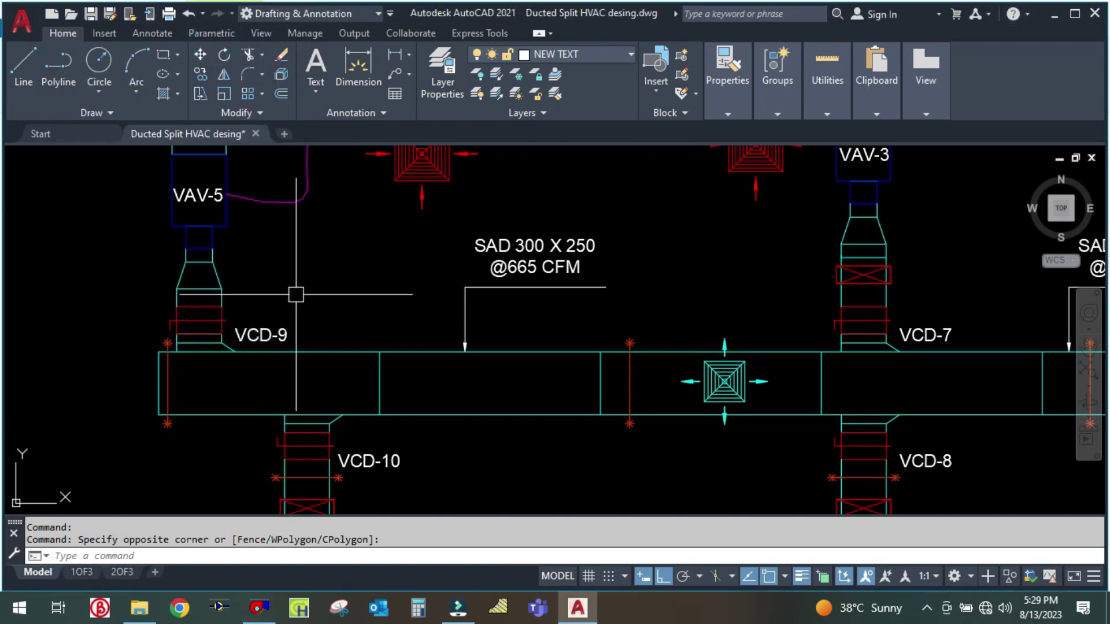
pyautogui.scroll(-2, 402, 359)
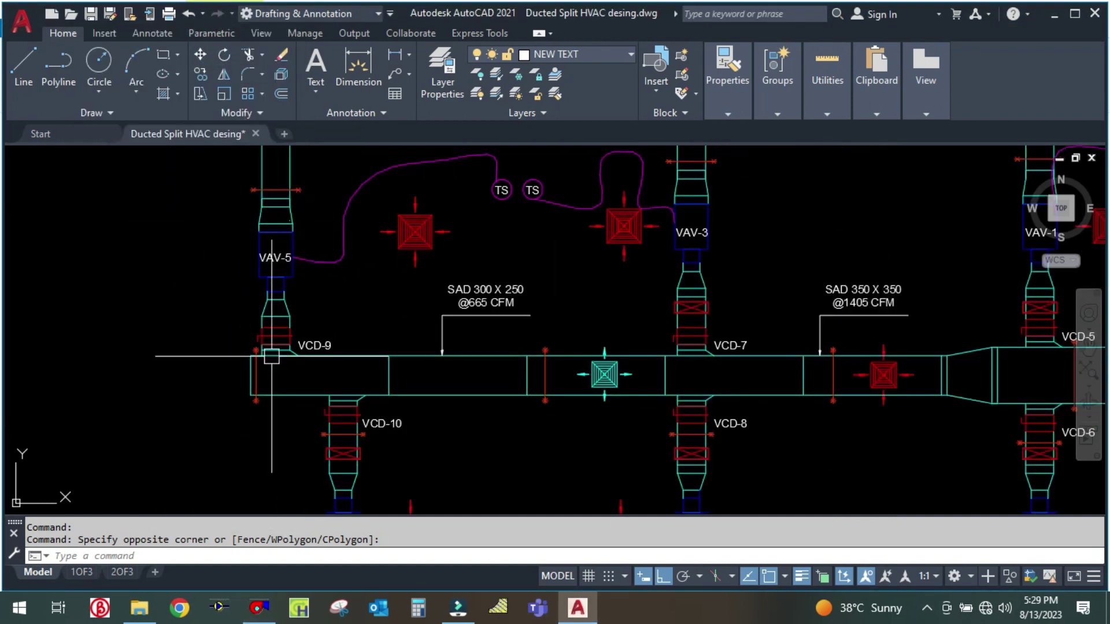
pyautogui.scroll(-2, 478, 367)
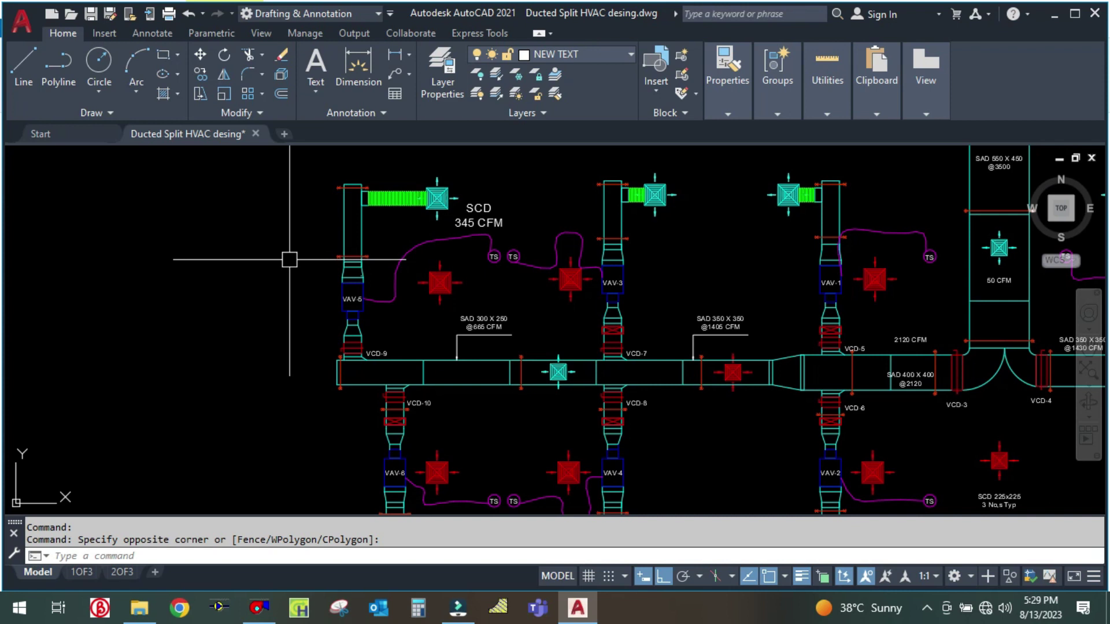
# Step: Draw a new leader from beside the VAV-5 branch duct out to the left
pyautogui.write('e')
pyautogui.press('Return')
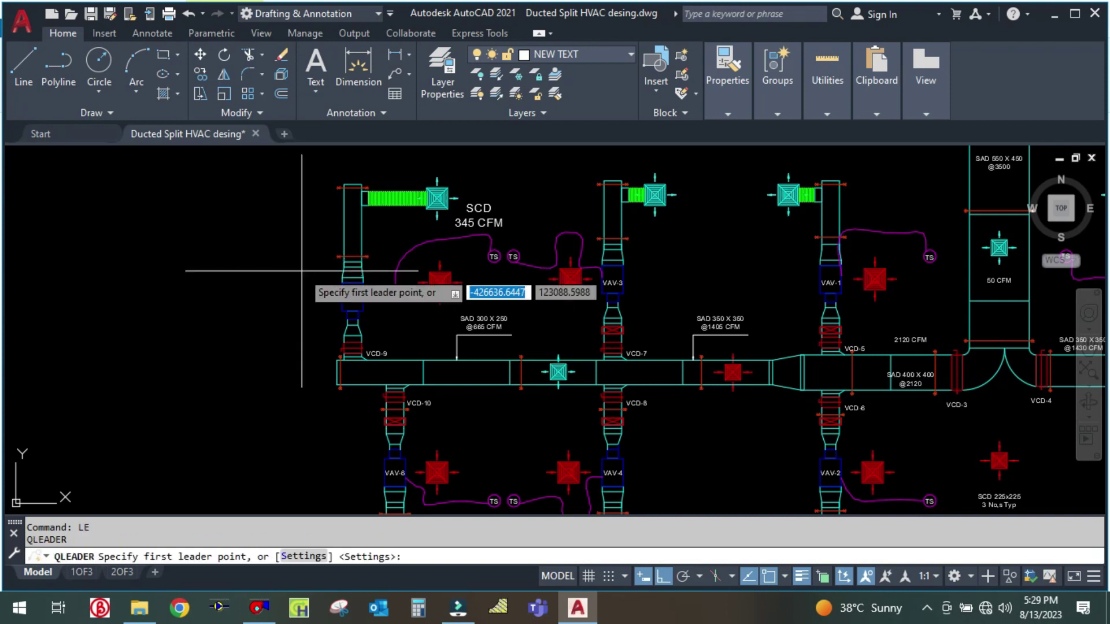
pyautogui.scroll(2, 323, 275)
pyautogui.click(350, 182)
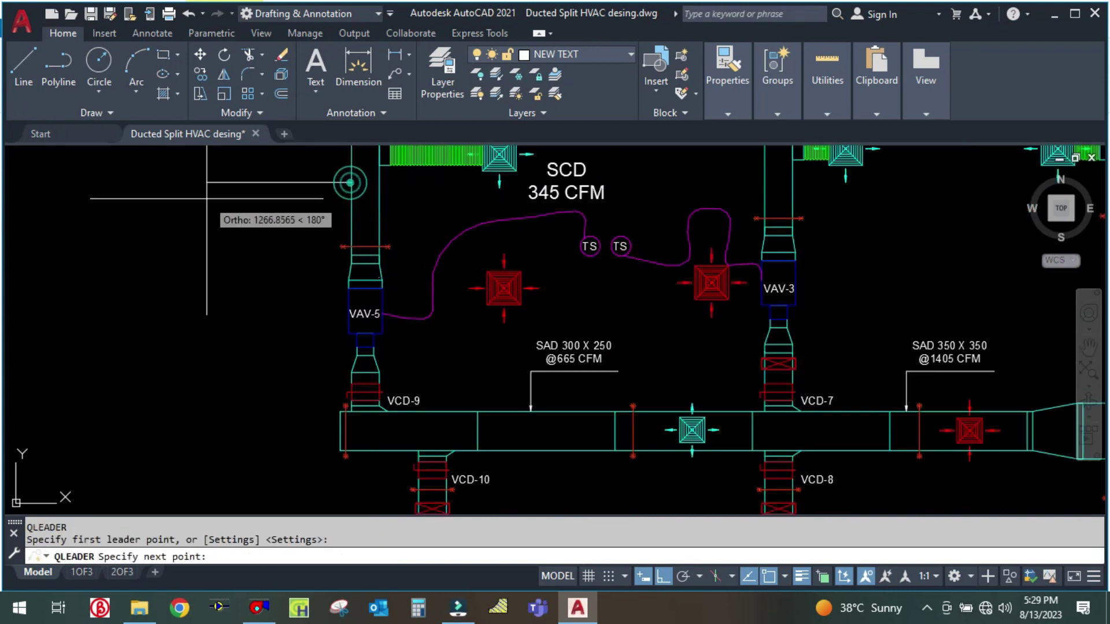
pyautogui.click(217, 182)
pyautogui.press('Escape')
# Step: Give the new leader the existing leader's arrowhead using MATCHPROP
pyautogui.write('m')
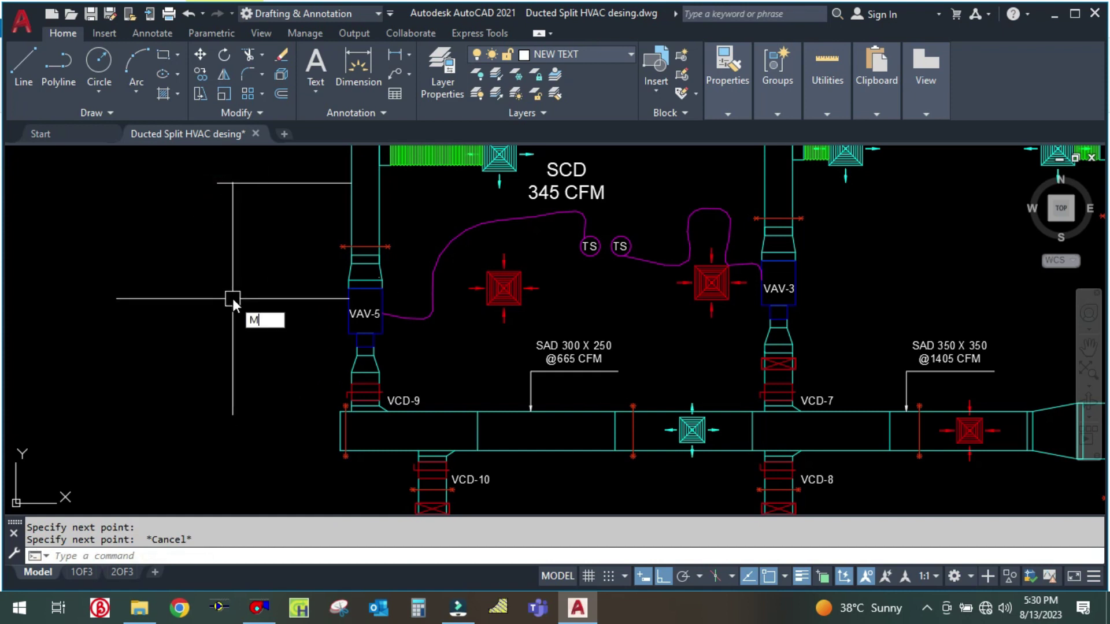
pyautogui.write('a')
pyautogui.press('Return')
pyautogui.click(549, 377)
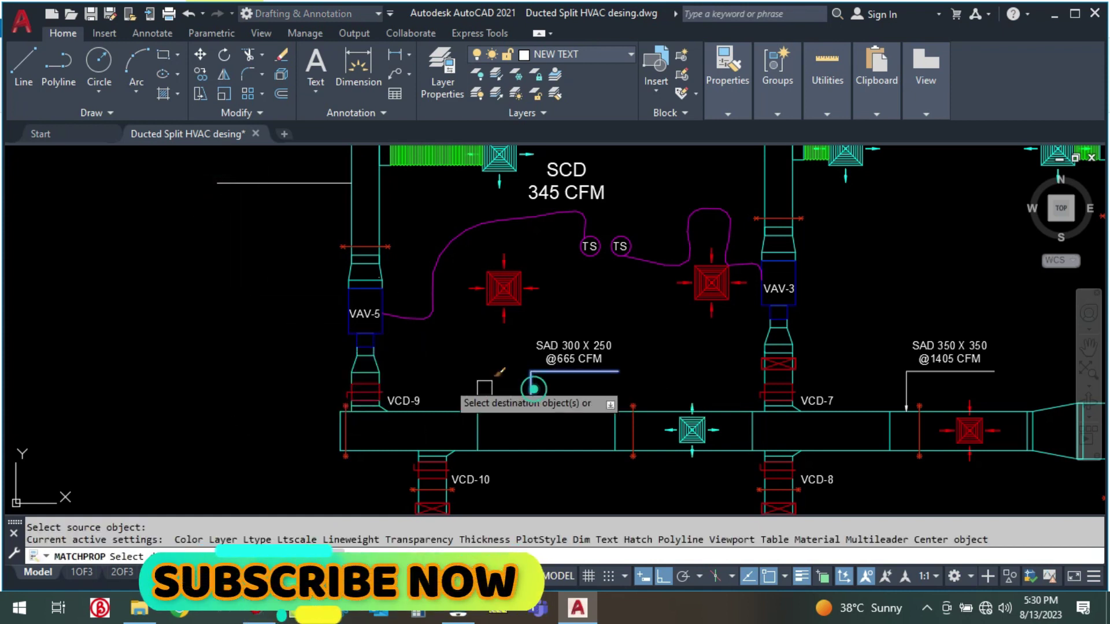
pyautogui.click(268, 183)
pyautogui.press('Escape')
pyautogui.scroll(-3, 448, 345)
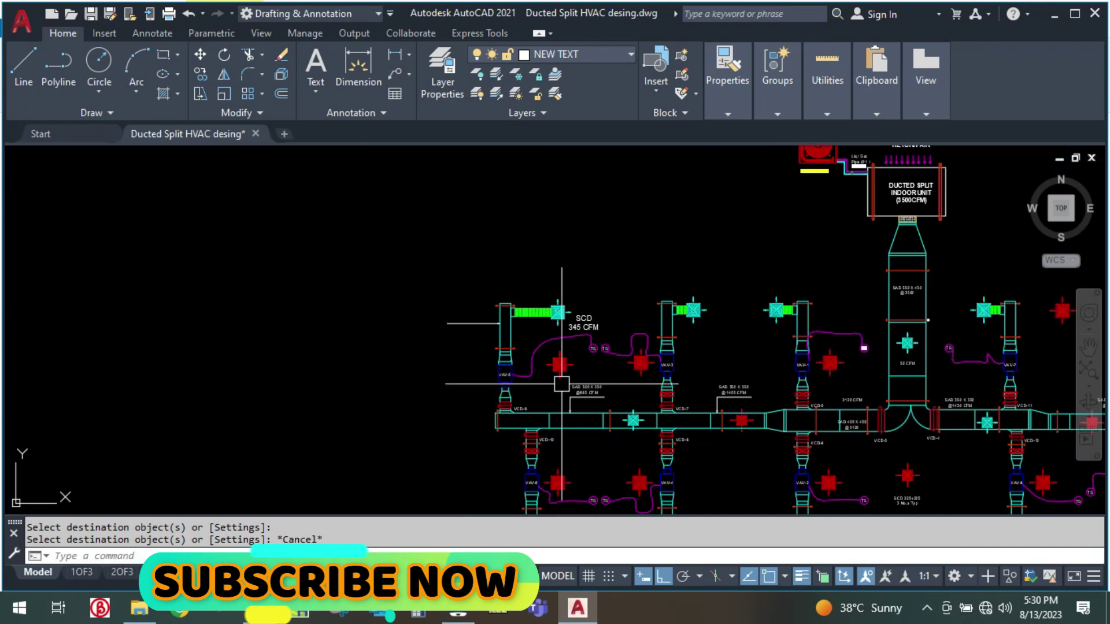
pyautogui.scroll(3, 549, 376)
pyautogui.doubleClick(609, 399)
pyautogui.write('o')
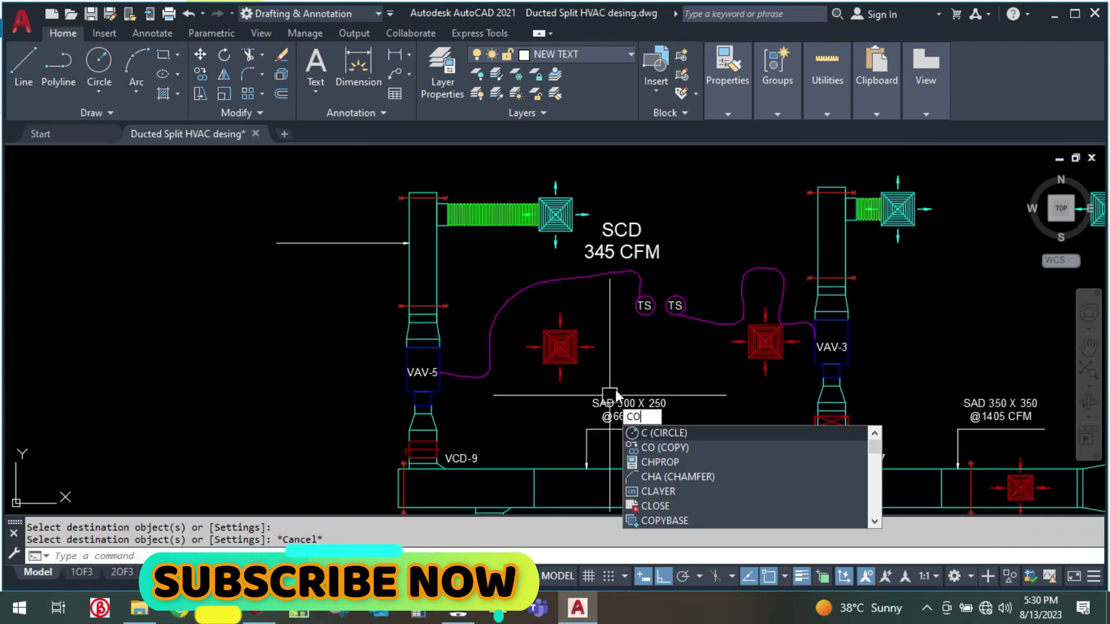
pyautogui.press('Return')
pyautogui.click(628, 405)
pyautogui.press('Return')
pyautogui.click(639, 377)
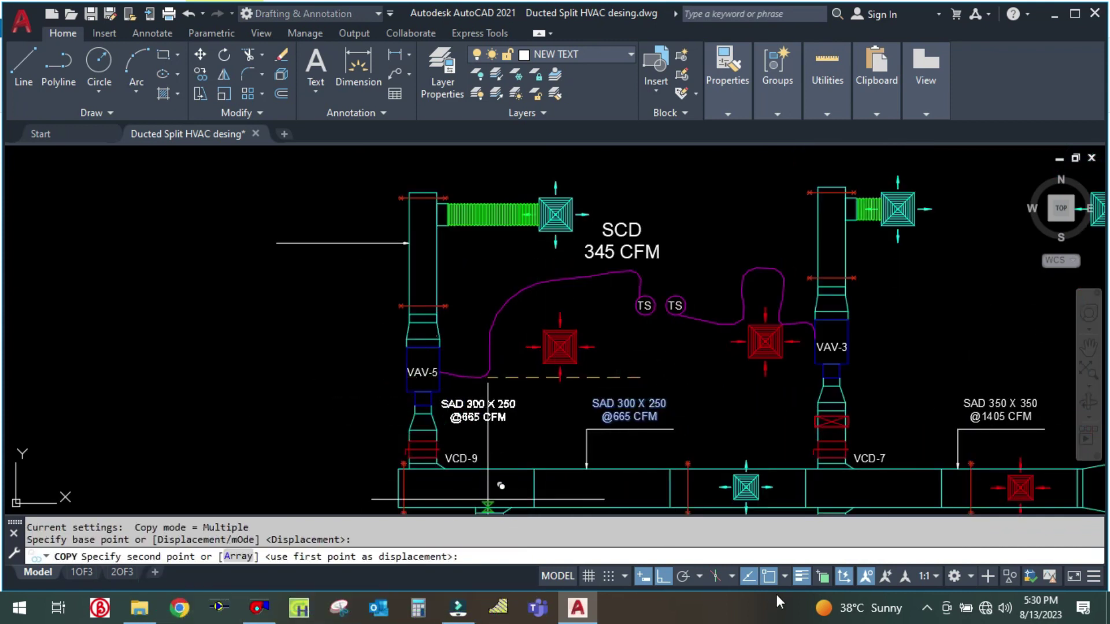
pyautogui.click(663, 576)
pyautogui.scroll(5, 359, 193)
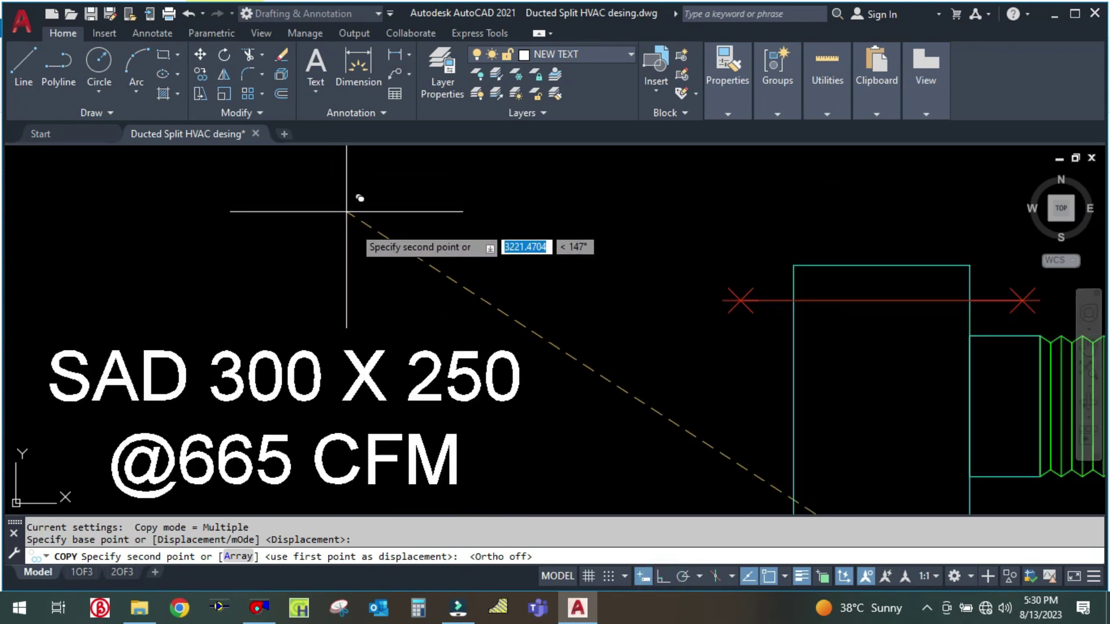
pyautogui.scroll(-3, 424, 209)
pyautogui.click(407, 247)
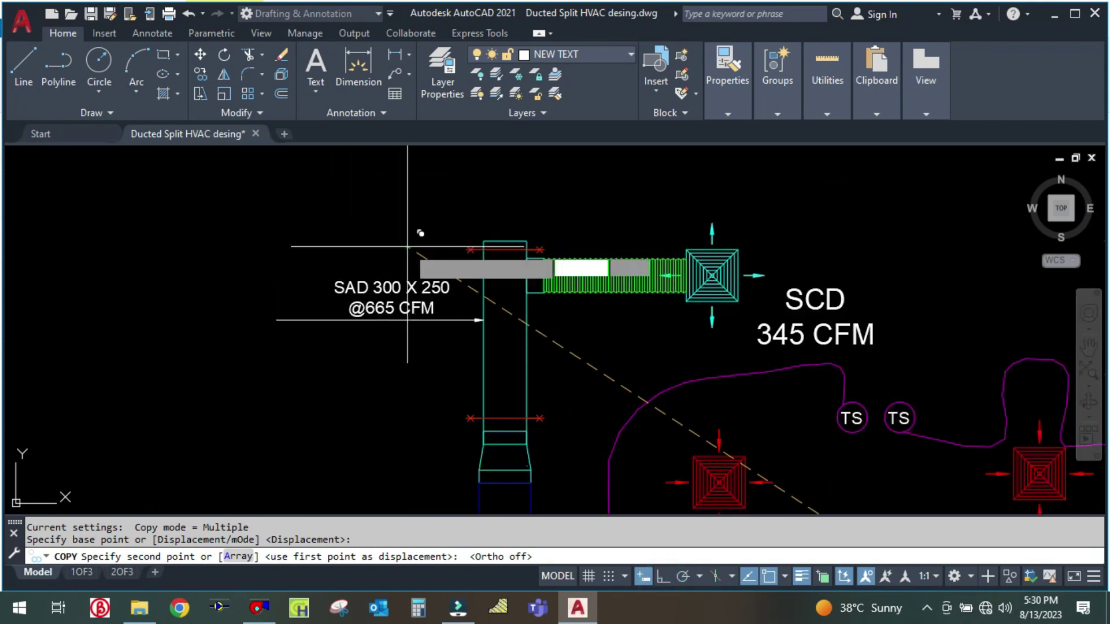
pyautogui.press('Escape')
# Step: Turn ortho back on, check the new leader's end, and select the copied label
pyautogui.click(663, 576)
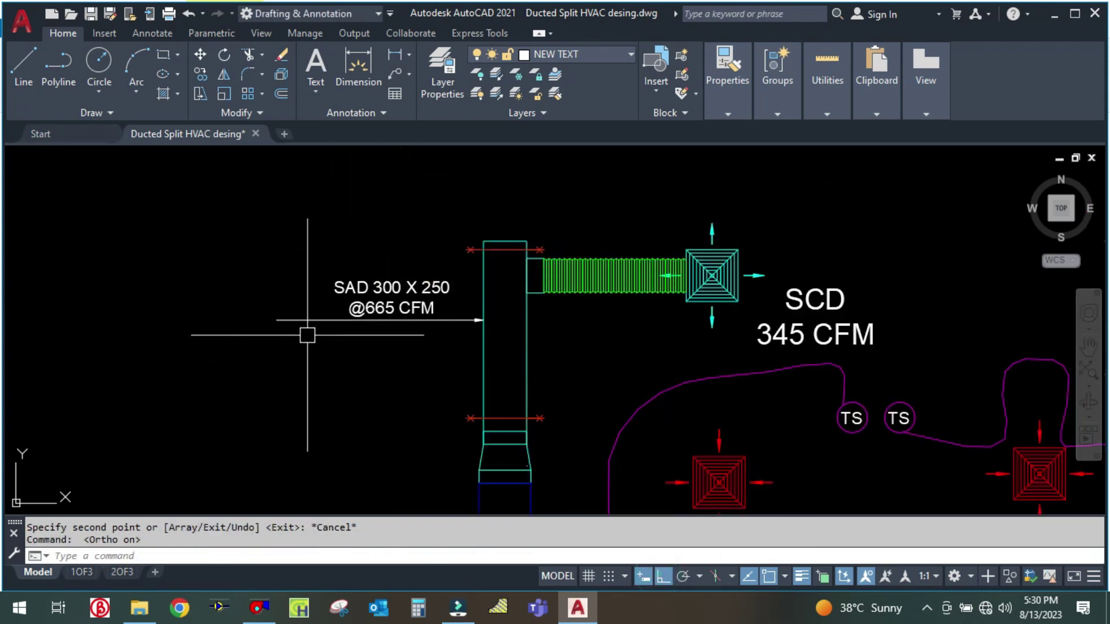
pyautogui.click(276, 320)
pyautogui.scroll(4, 275, 320)
pyautogui.click(275, 314)
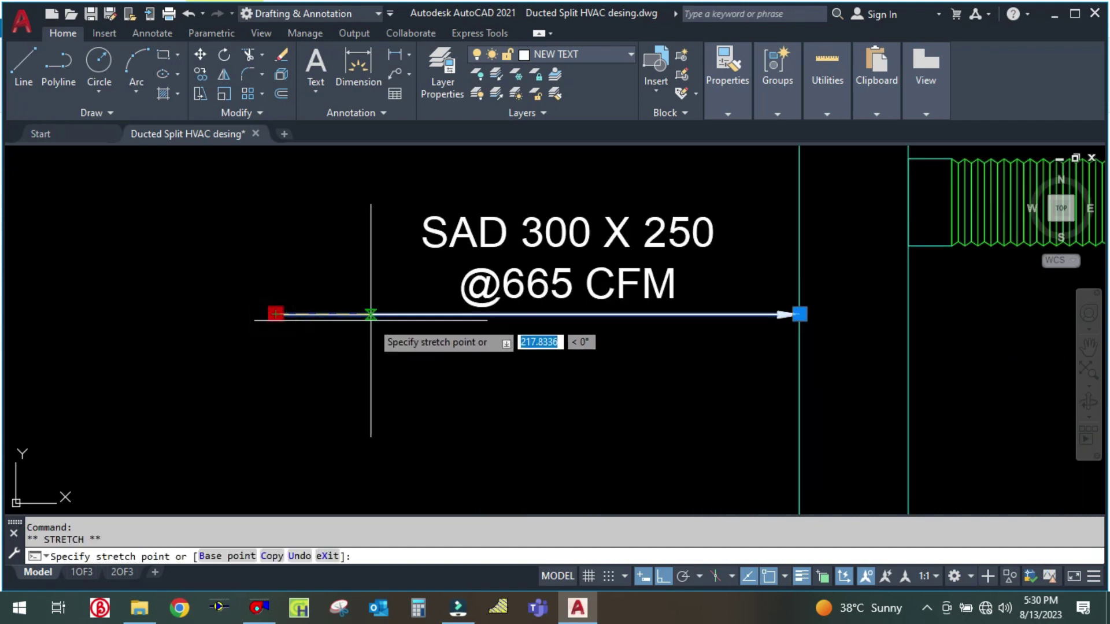
pyautogui.press('Escape')
pyautogui.scroll(-2, 510, 267)
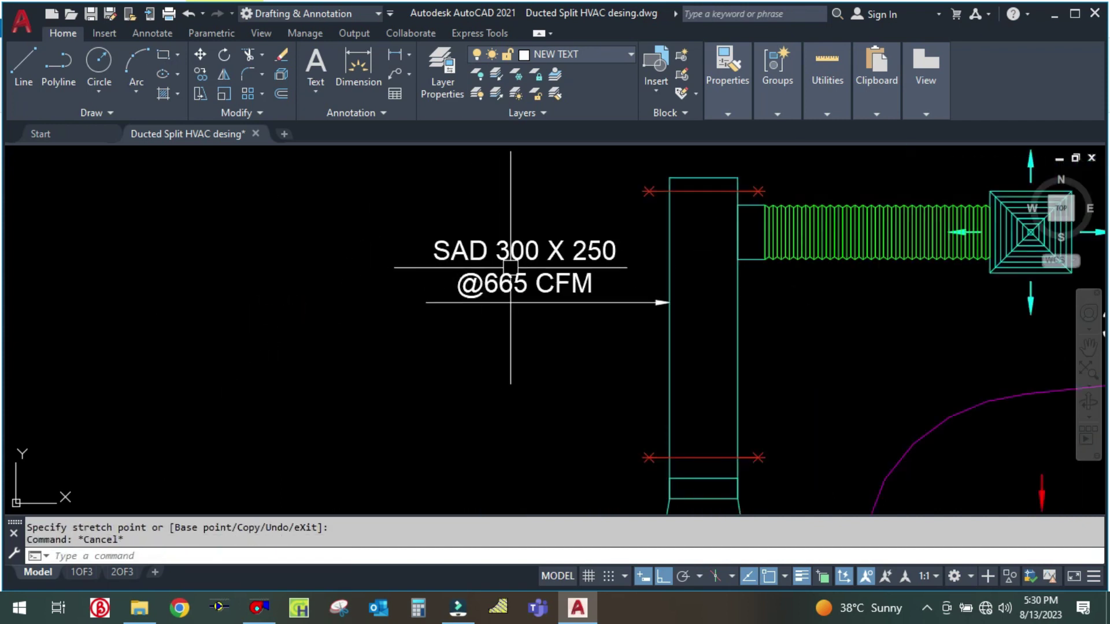
pyautogui.click(525, 249)
# Step: Edit the copied label's airflow from 665 to 345 CFM after checking DuctSizer
pyautogui.doubleClick(524, 250)
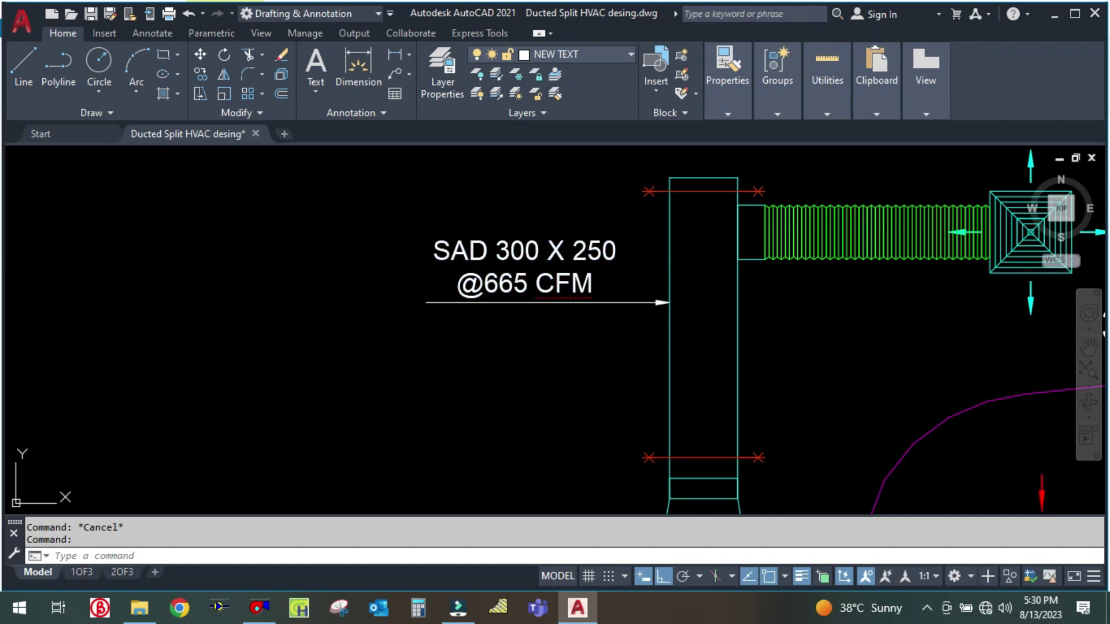
pyautogui.click(515, 249)
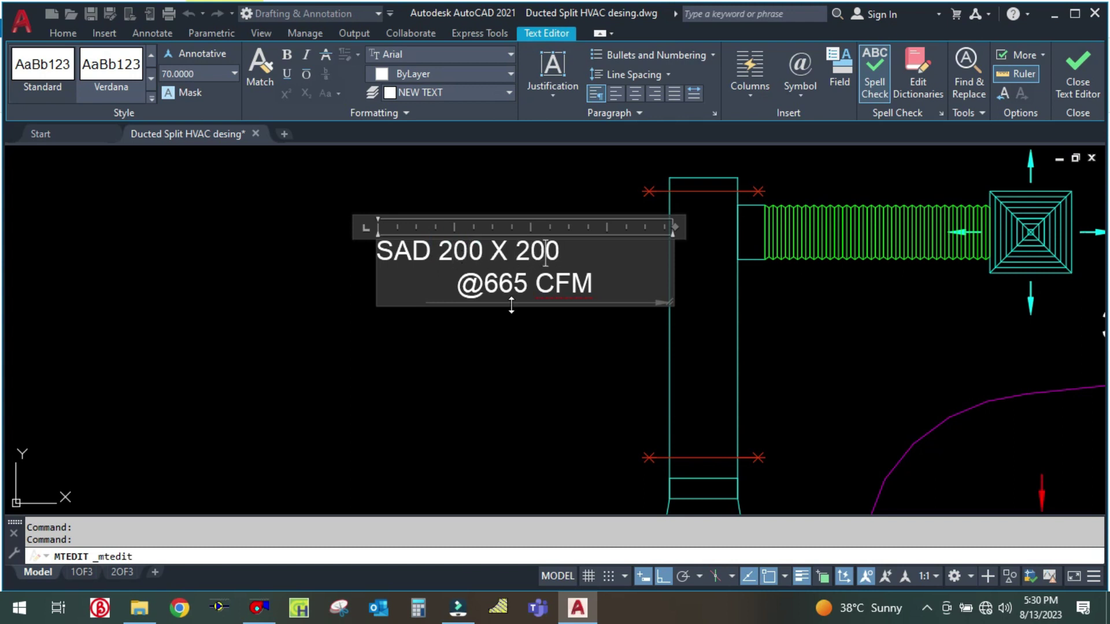
pyautogui.click(267, 612)
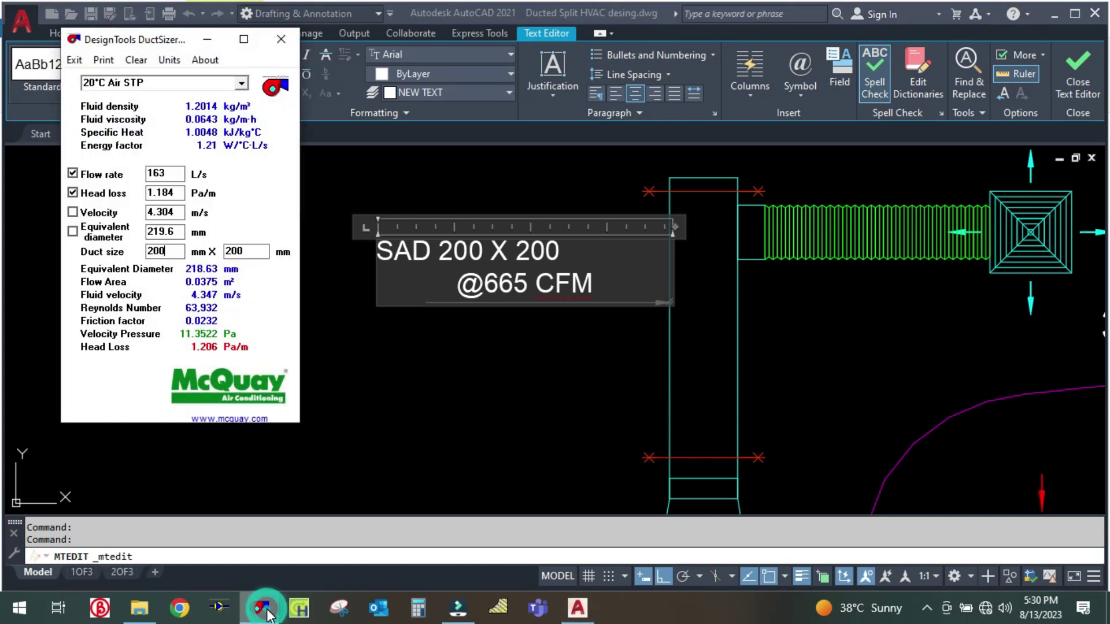
pyautogui.click(267, 611)
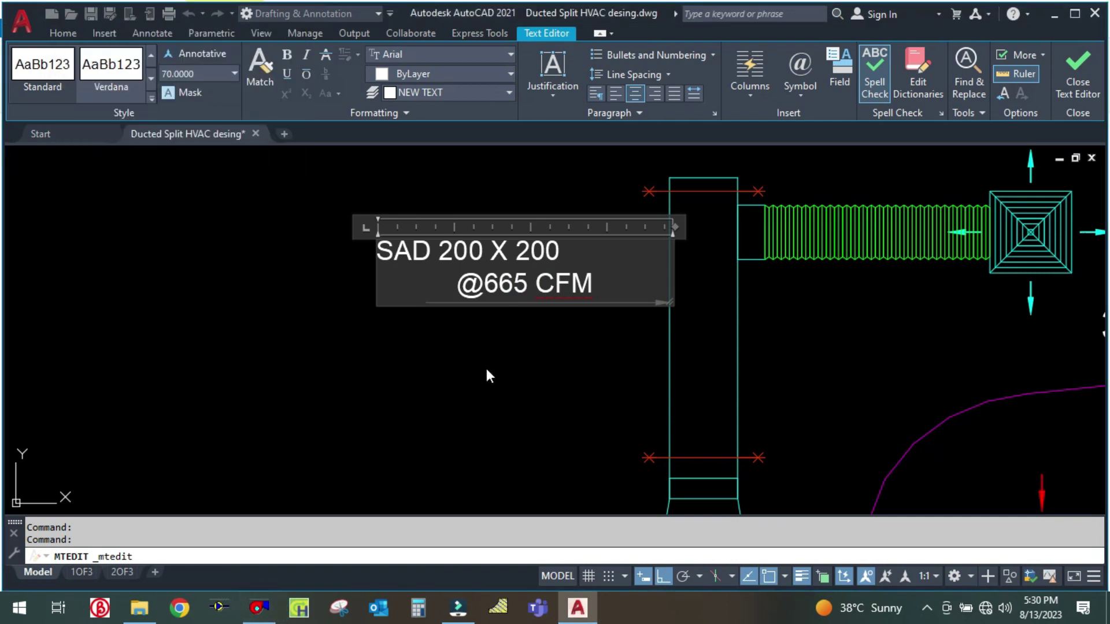
pyautogui.press('BackSpace')
pyautogui.press('BackSpace')
pyautogui.press('BackSpace')
pyautogui.write('345')
pyautogui.click(487, 369)
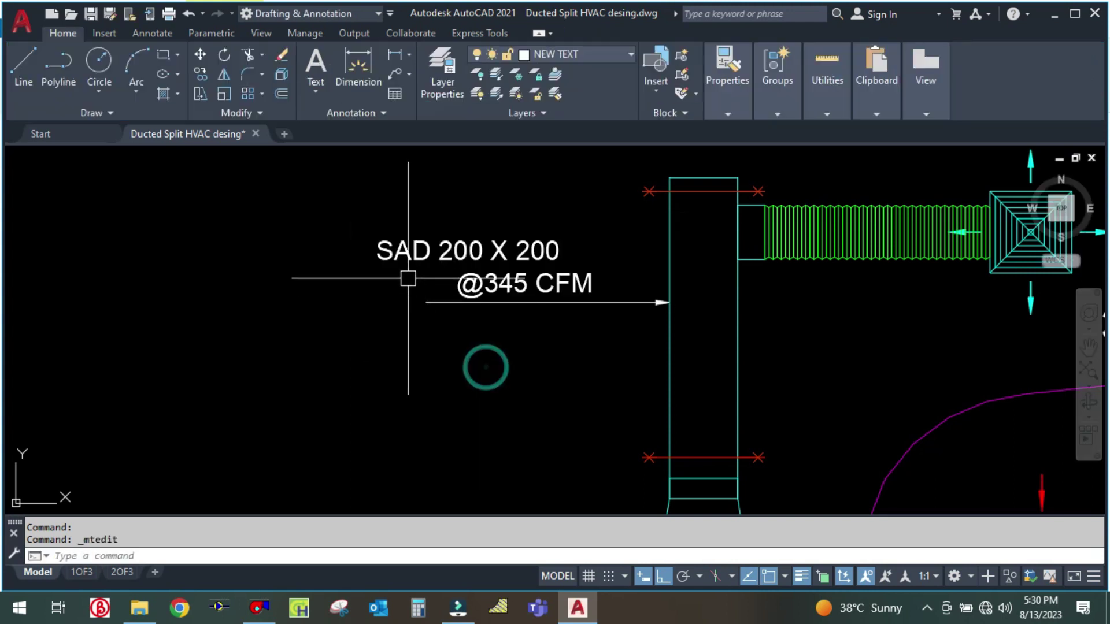
pyautogui.click(489, 246)
pyautogui.doubleClick(489, 245)
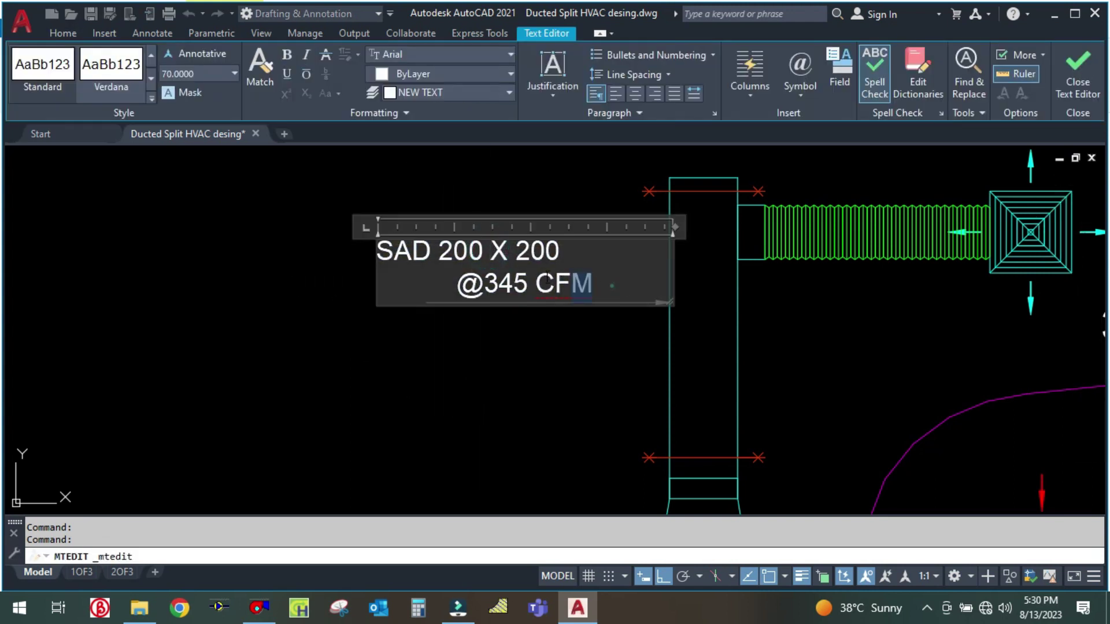
pyautogui.moveTo(547, 278); pyautogui.dragTo(312, 242)
pyautogui.click(617, 92)
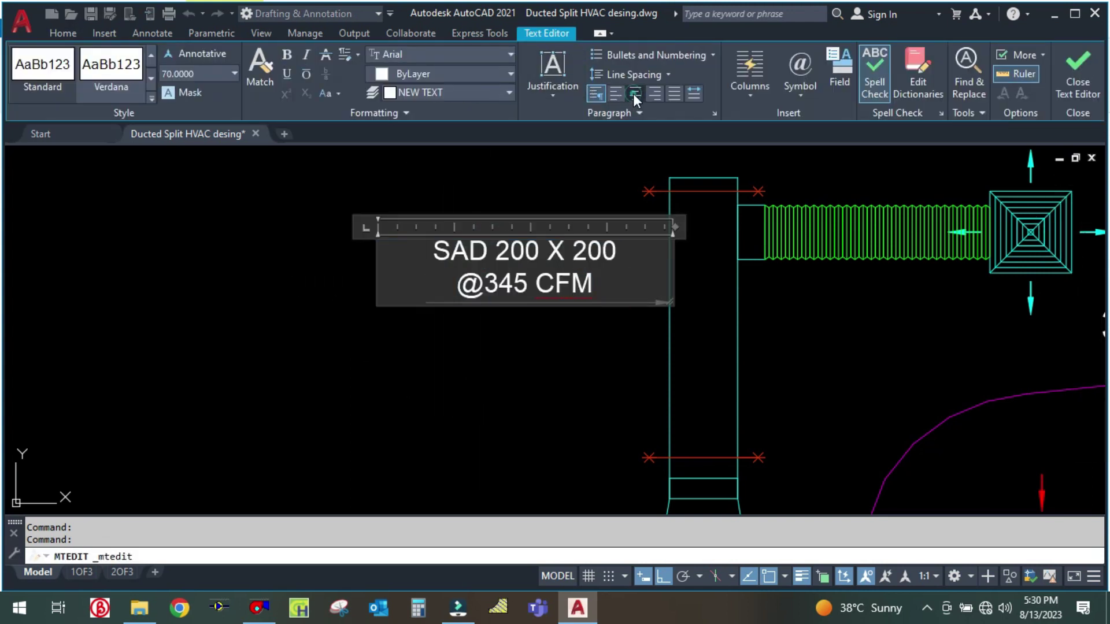
pyautogui.click(411, 341)
pyautogui.scroll(-5, 409, 335)
pyautogui.moveTo(463, 372); pyautogui.dragTo(462, 344, button='middle')
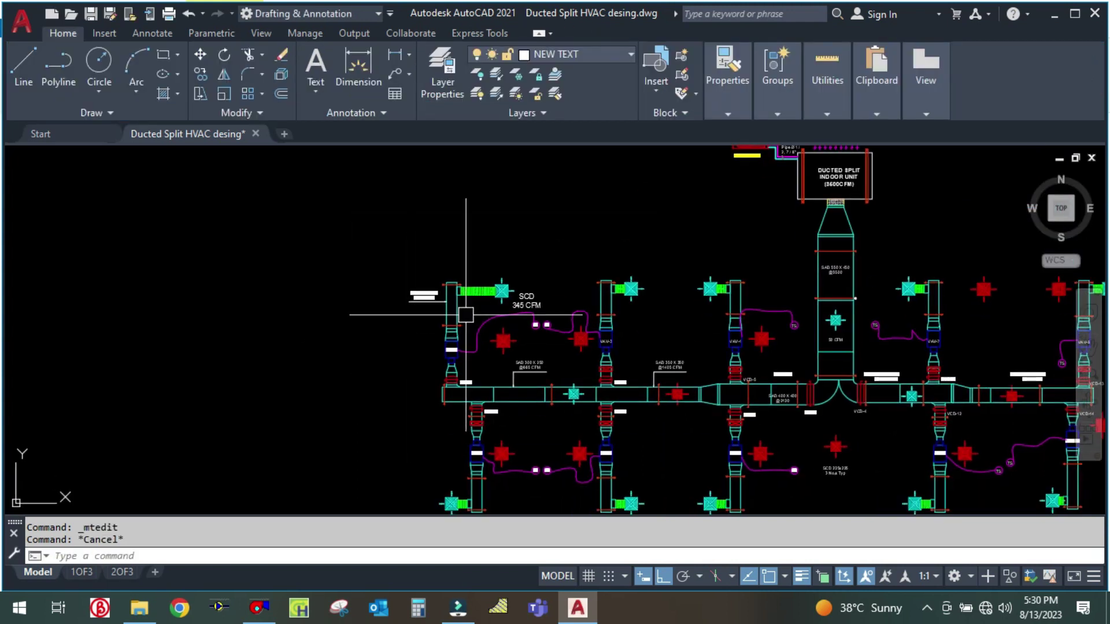
pyautogui.moveTo(666, 308); pyautogui.dragTo(627, 271, button='middle')
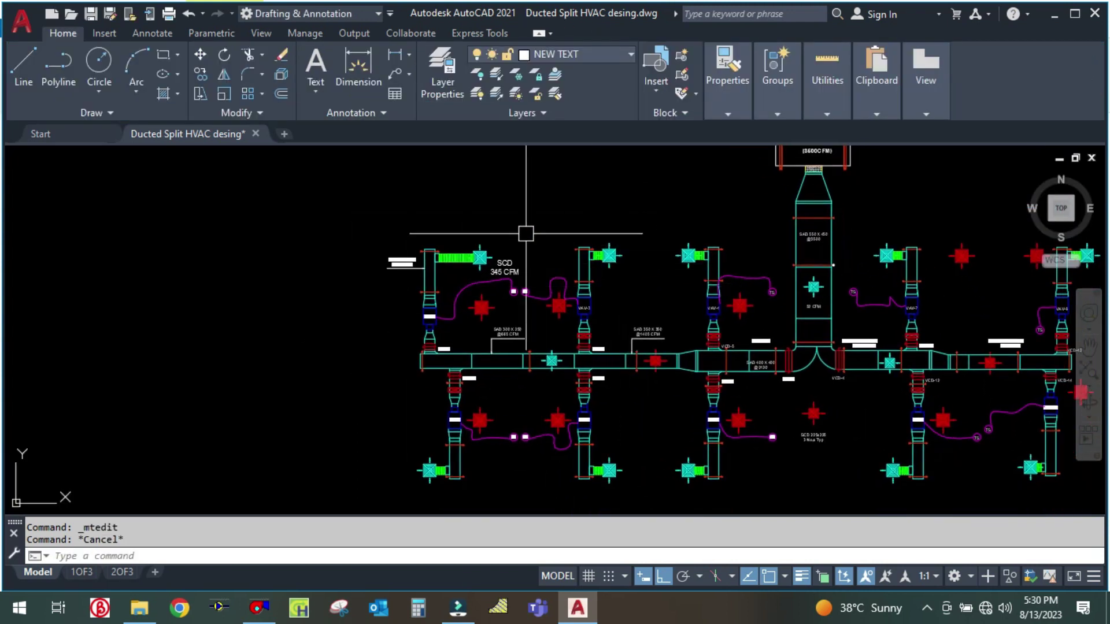
pyautogui.scroll(4, 537, 257)
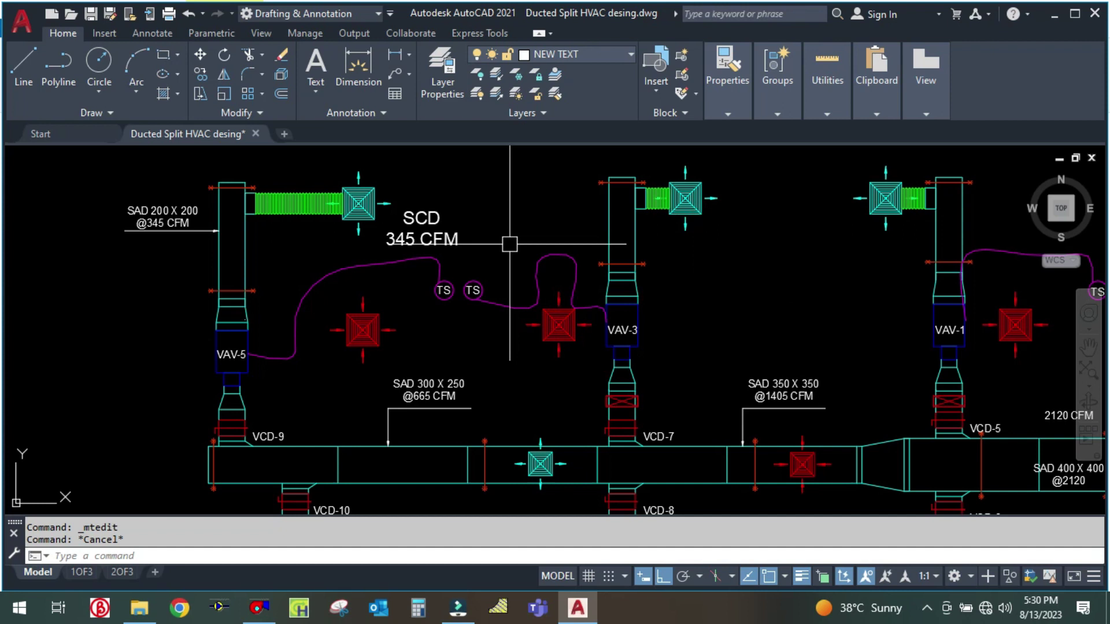
pyautogui.scroll(-2, 512, 251)
pyautogui.moveTo(754, 440)
pyautogui.mouseDown(button='middle')
pyautogui.moveTo(567, 376)
pyautogui.moveTo(500, 386)
pyautogui.mouseUp(button='middle')
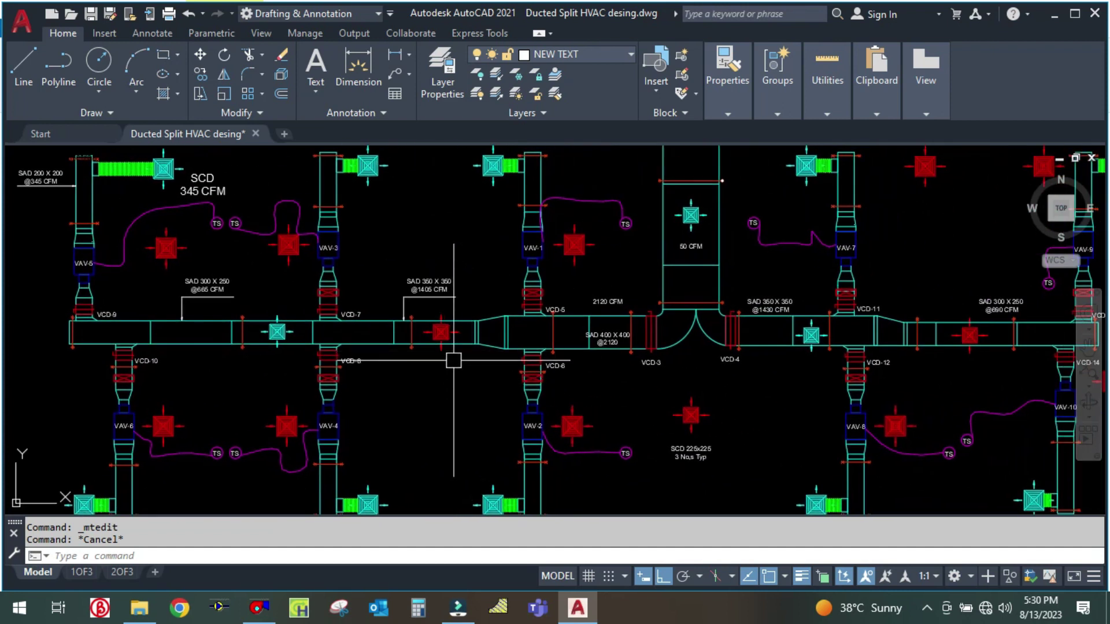
pyautogui.scroll(-2, 453, 360)
pyautogui.scroll(4, 861, 351)
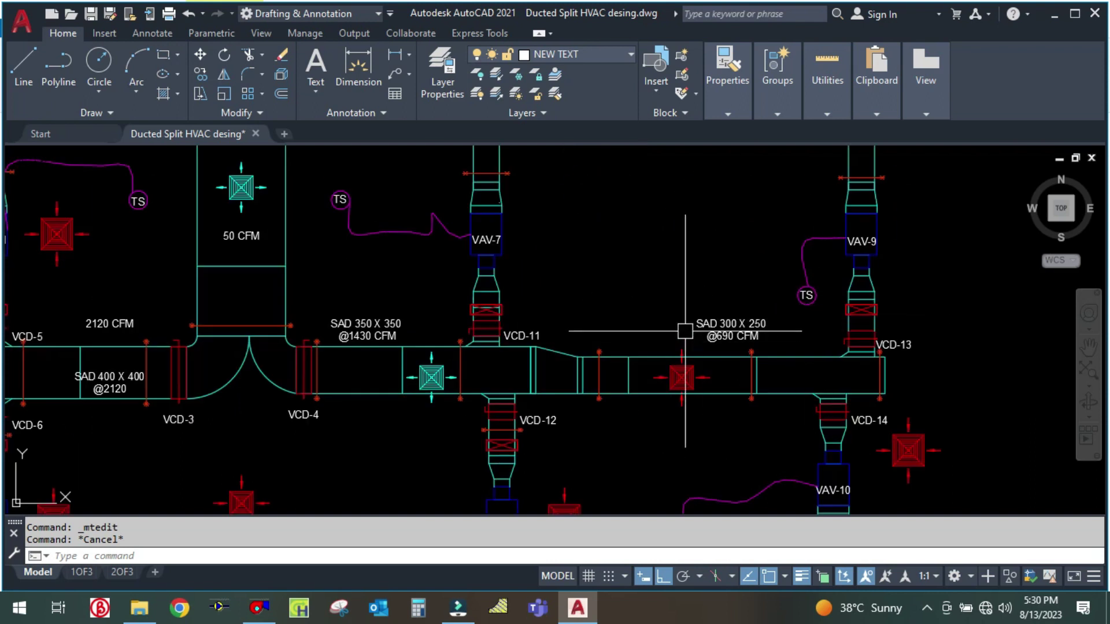
pyautogui.moveTo(664, 240)
pyautogui.mouseDown(button='middle')
pyautogui.moveTo(689, 336)
pyautogui.moveTo(704, 315)
pyautogui.moveTo(899, 268)
pyautogui.mouseUp(button='middle')
pyautogui.scroll(-2, 691, 312)
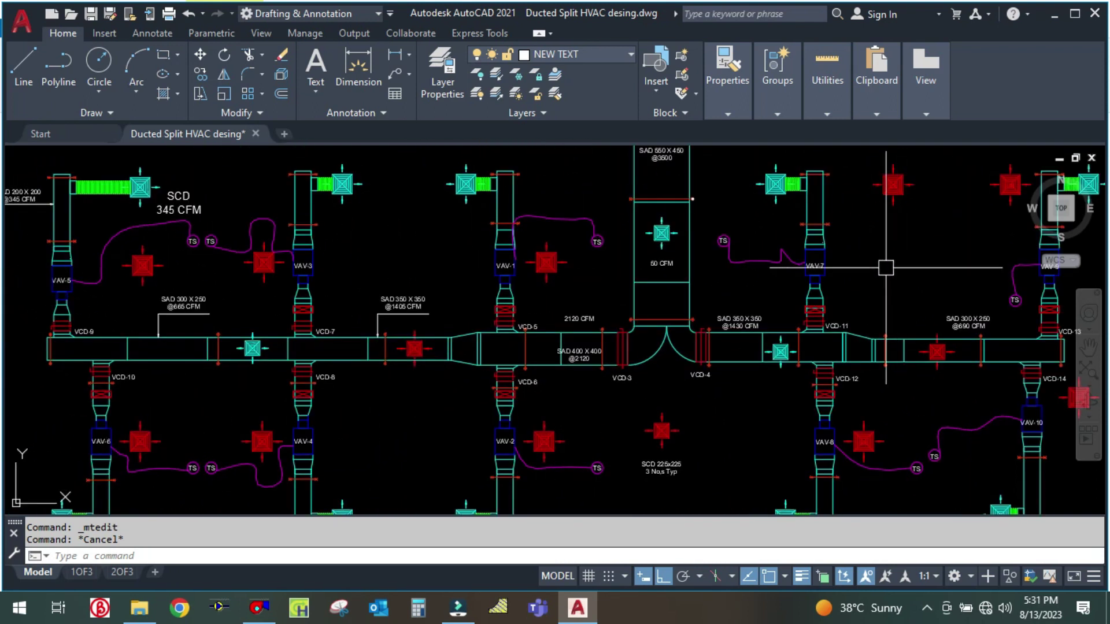
pyautogui.moveTo(350, 450); pyautogui.dragTo(494, 430, button='middle')
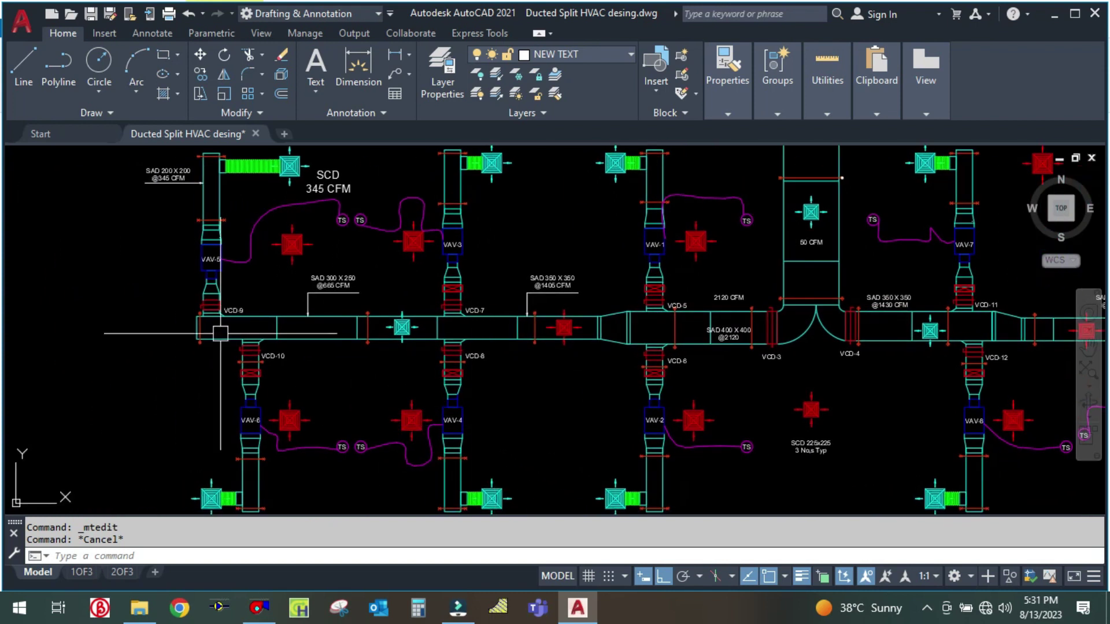
pyautogui.moveTo(149, 272); pyautogui.dragTo(161, 310, button='middle')
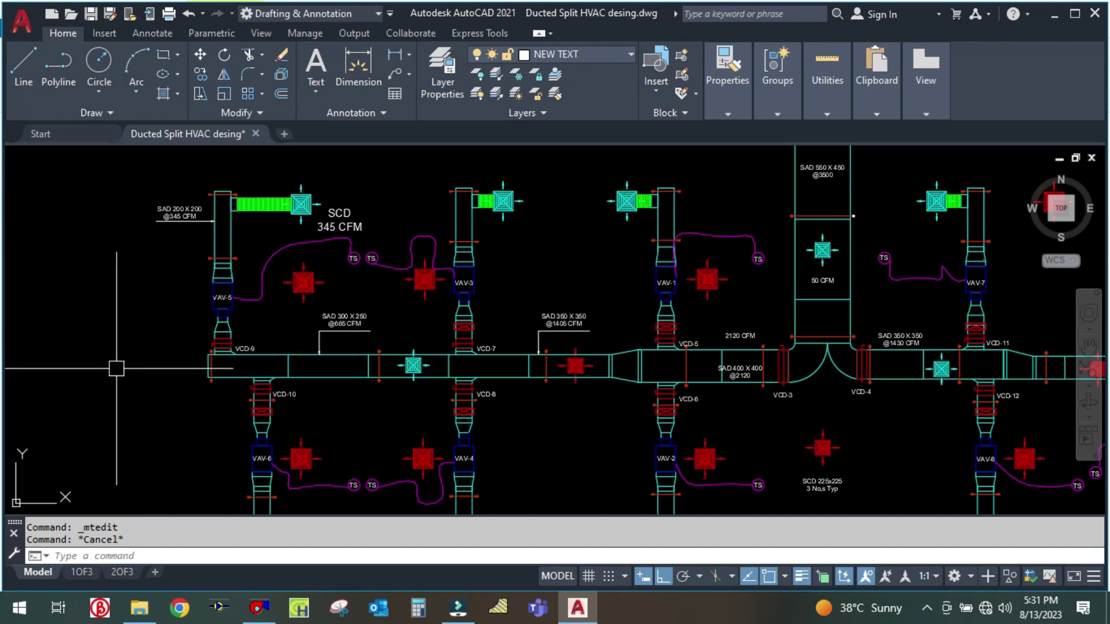
pyautogui.moveTo(124, 425); pyautogui.dragTo(150, 389, button='middle')
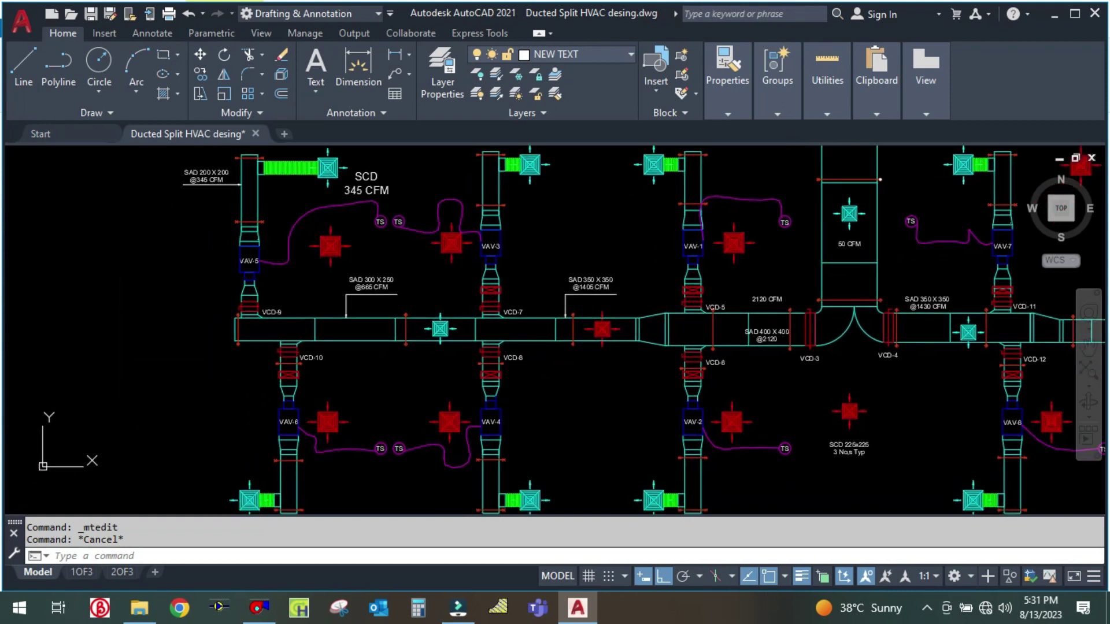
pyautogui.scroll(-3, 148, 387)
pyautogui.scroll(3, 139, 370)
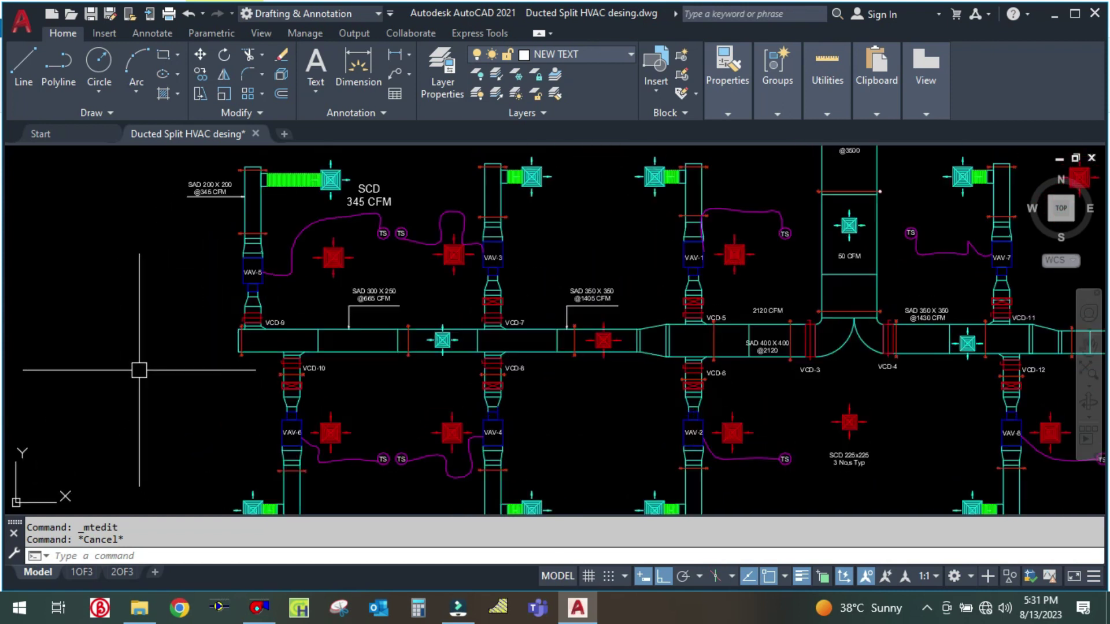
pyautogui.moveTo(137, 360); pyautogui.dragTo(121, 424, button='middle')
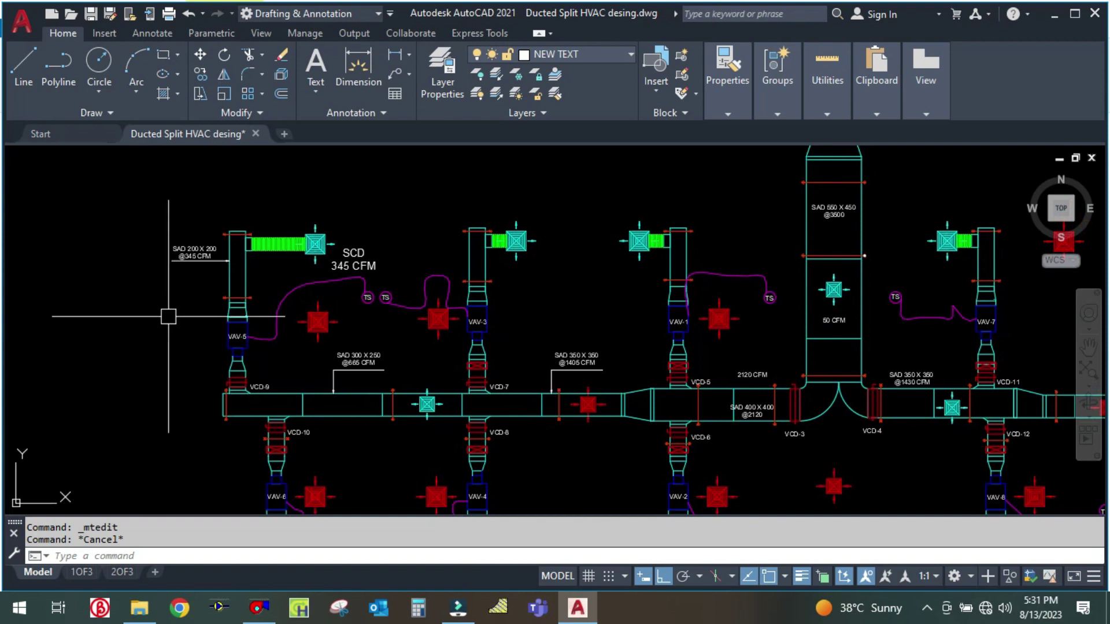
pyautogui.scroll(2, 298, 246)
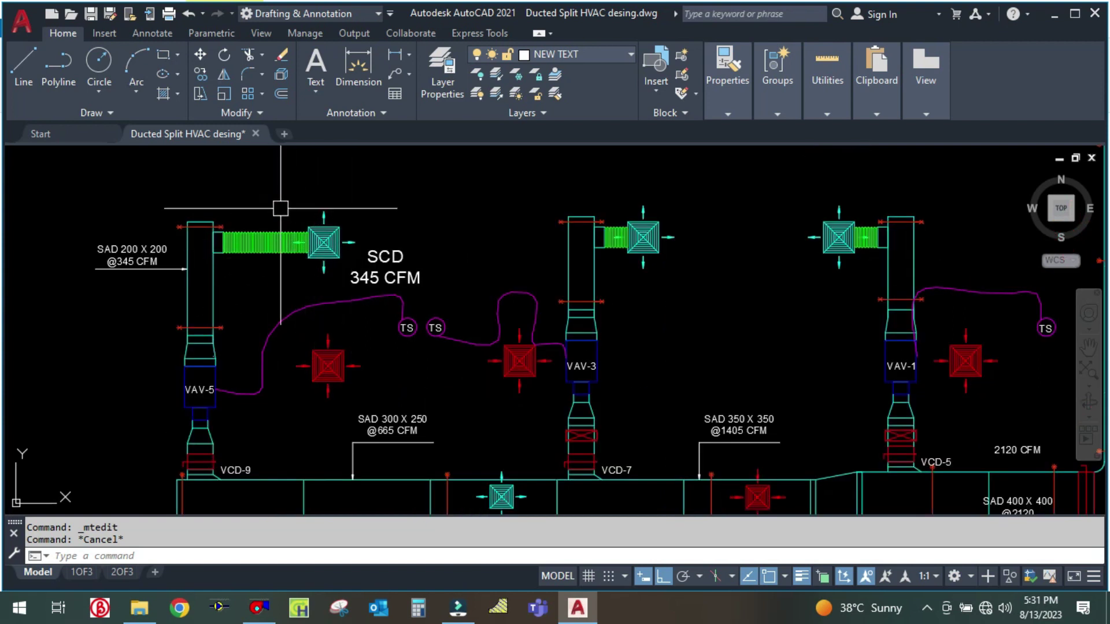
pyautogui.scroll(2, 347, 226)
pyautogui.scroll(-1, 347, 227)
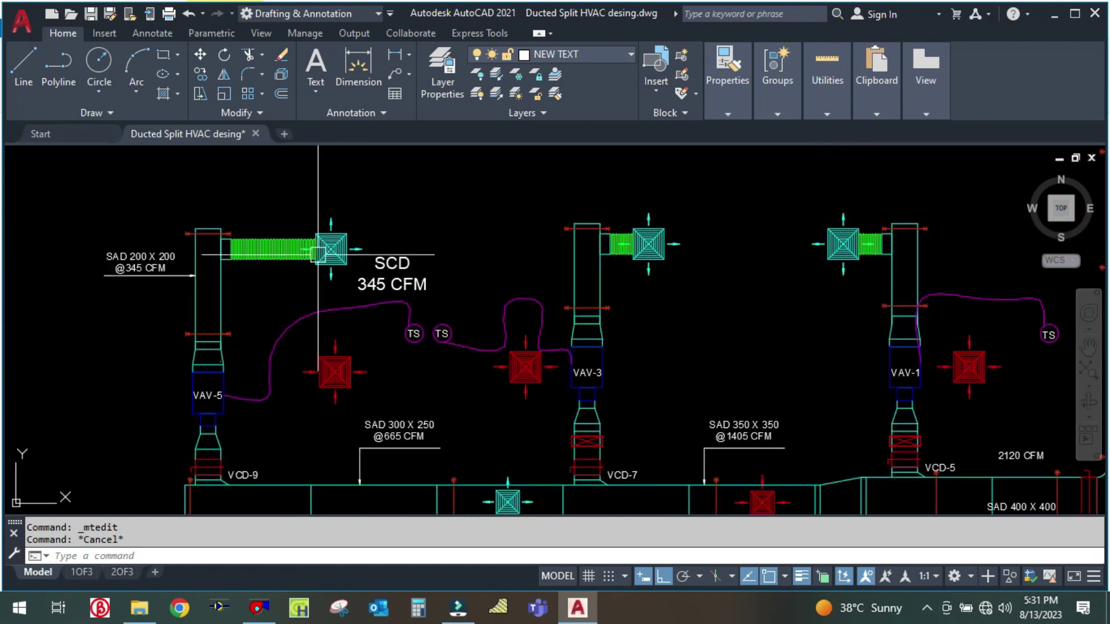
pyautogui.scroll(2, 332, 231)
pyautogui.scroll(-1, 368, 262)
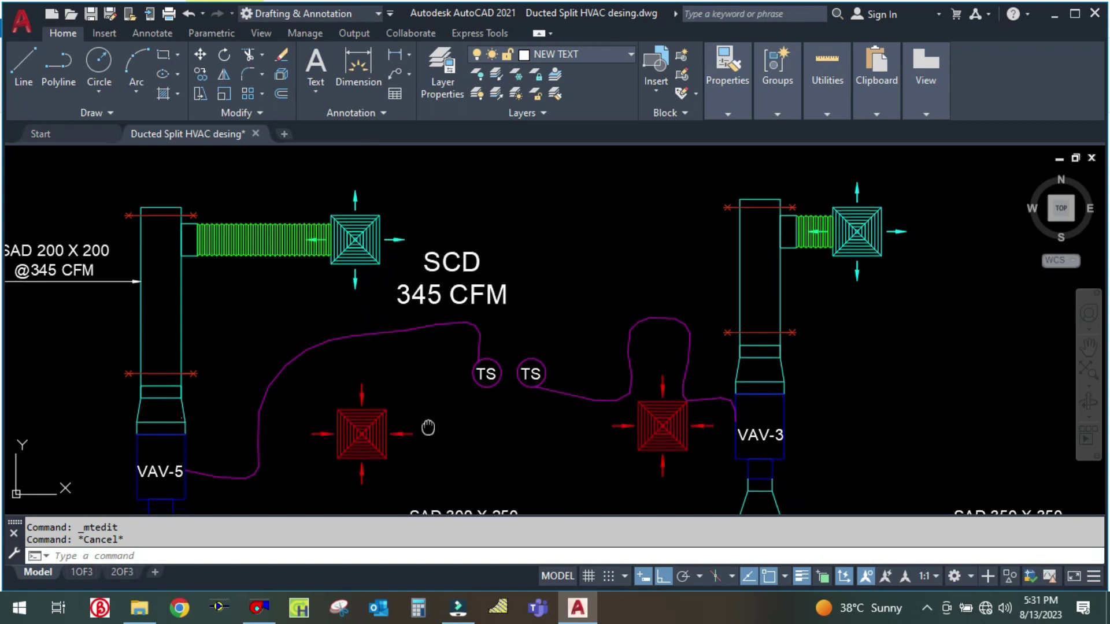
pyautogui.scroll(-2, 427, 418)
pyautogui.moveTo(302, 445); pyautogui.dragTo(302, 368, button='middle')
pyautogui.scroll(3, 231, 364)
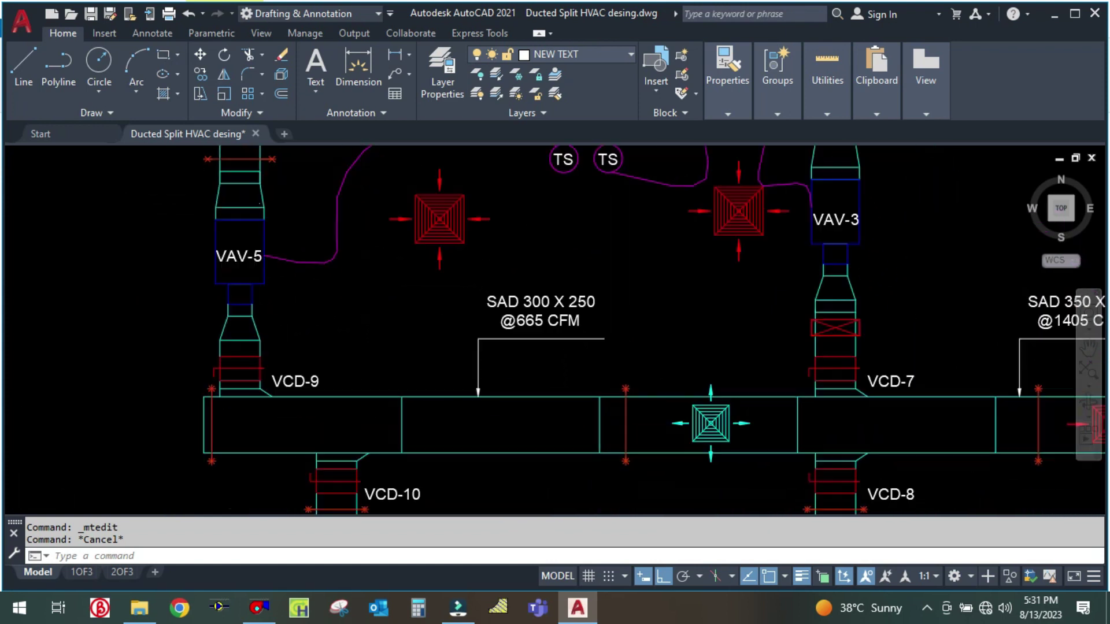
pyautogui.scroll(2, 223, 352)
pyautogui.scroll(-2, 223, 352)
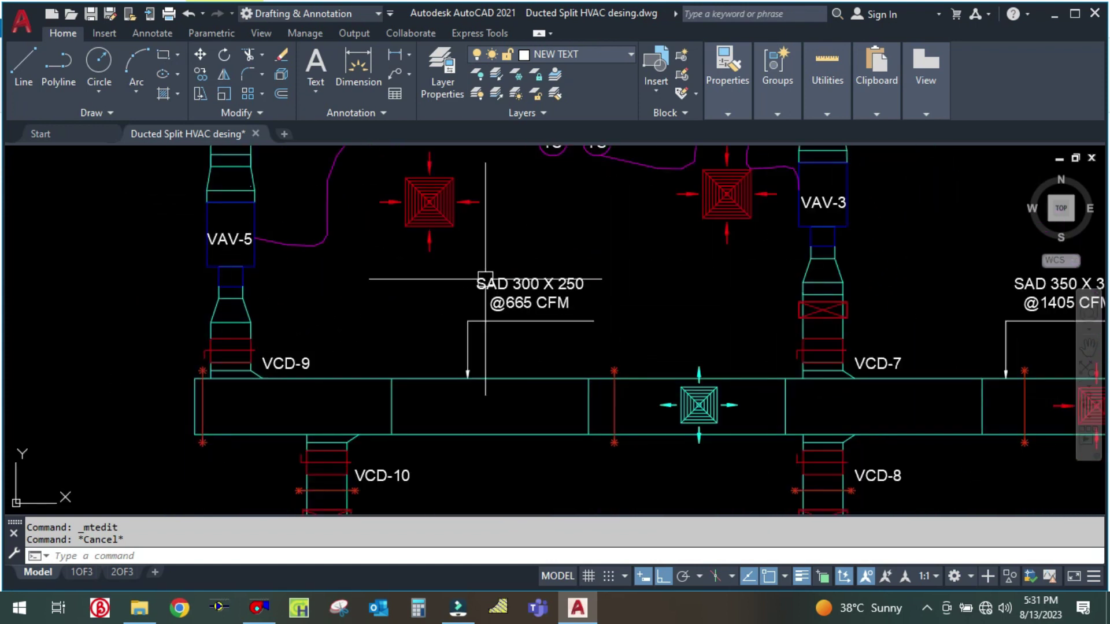
pyautogui.moveTo(577, 329); pyautogui.dragTo(370, 315, button='middle')
pyautogui.scroll(-4, 229, 327)
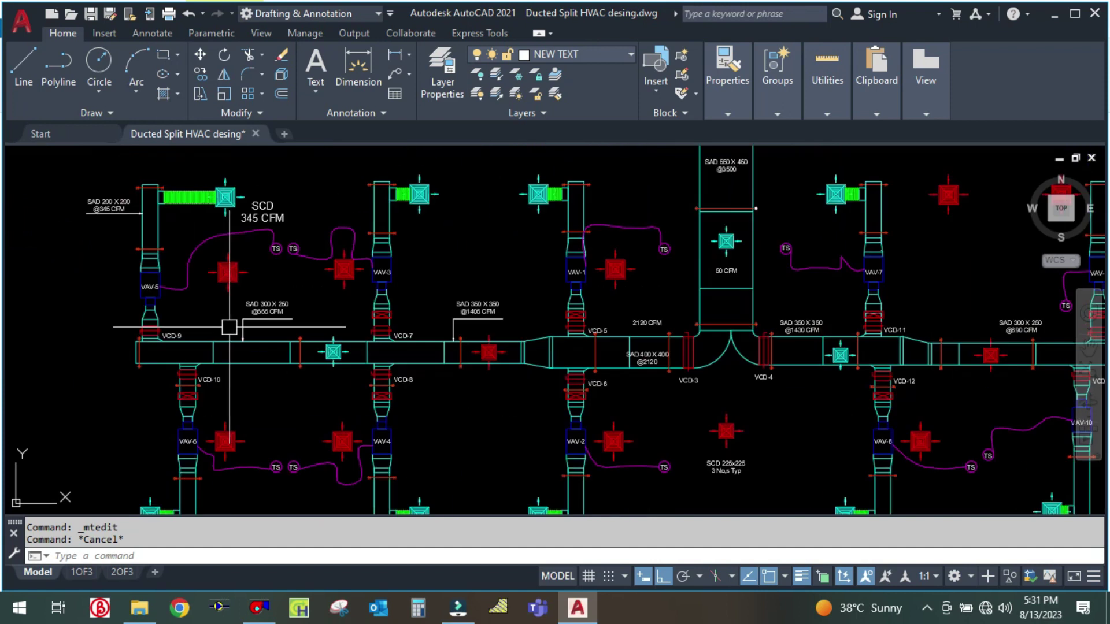
pyautogui.scroll(2, 139, 372)
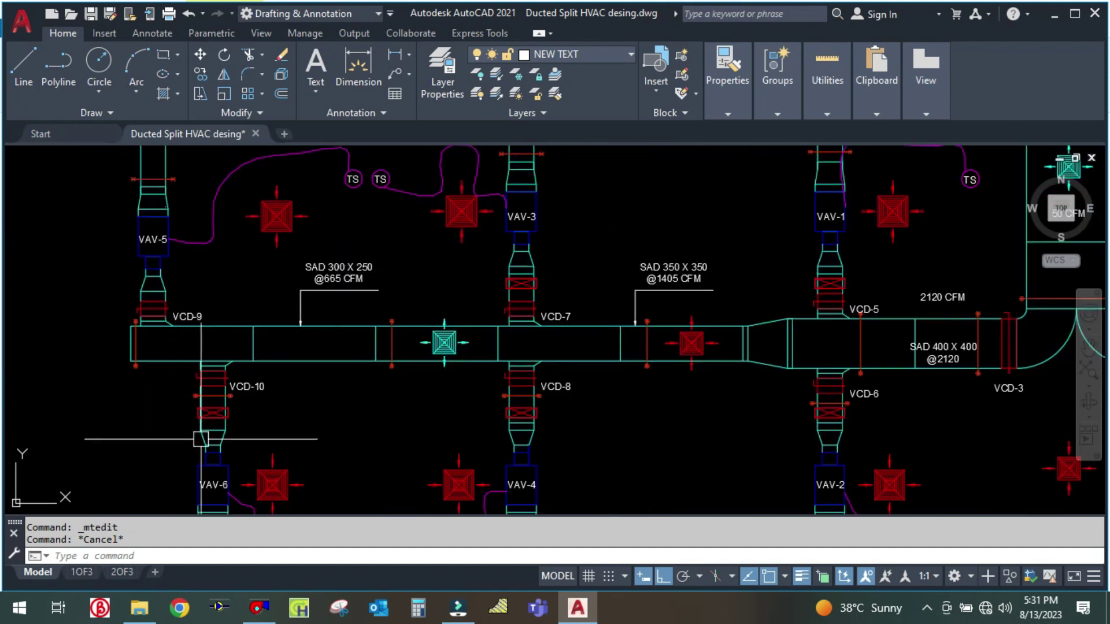
pyautogui.moveTo(669, 376); pyautogui.dragTo(624, 416, button='middle')
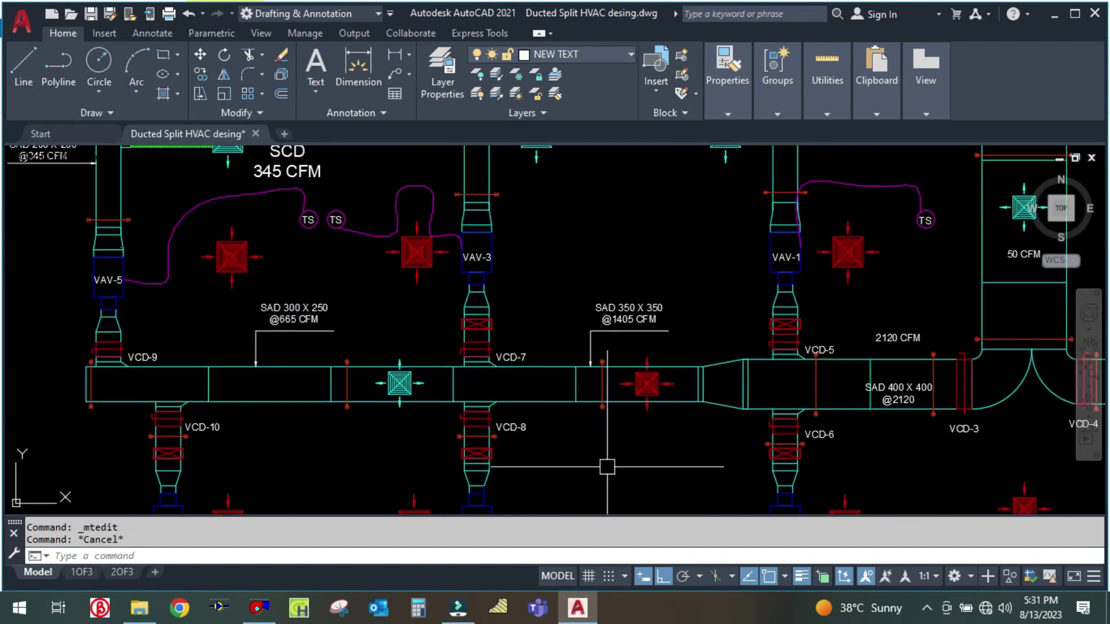
pyautogui.scroll(-2, 492, 343)
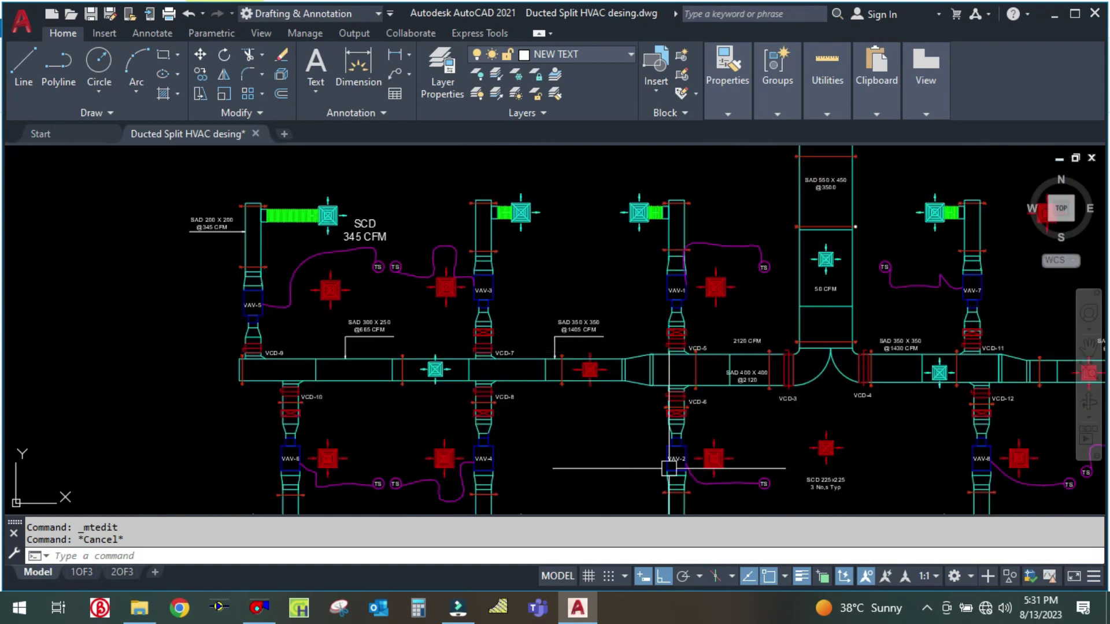
pyautogui.scroll(1, 669, 468)
pyautogui.scroll(1, 546, 413)
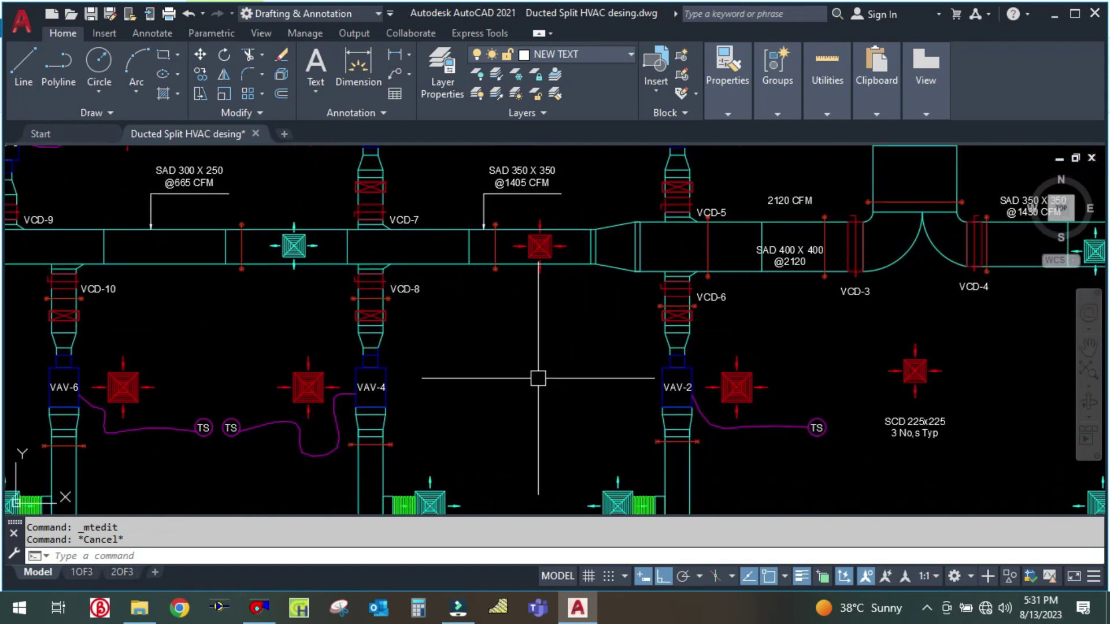
pyautogui.scroll(-2, 538, 379)
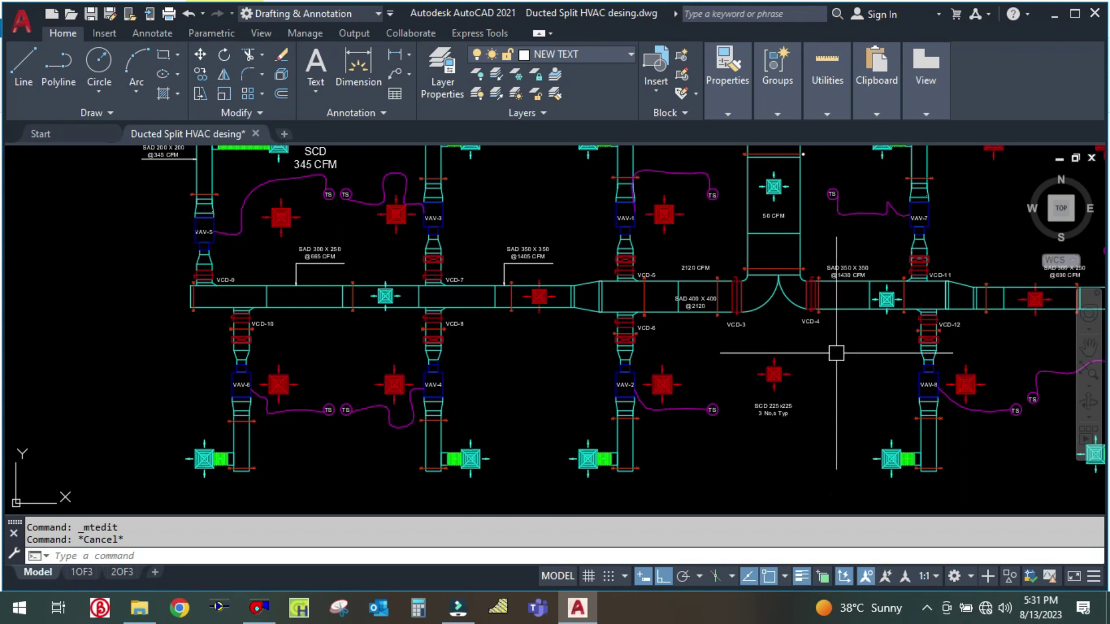
pyautogui.moveTo(835, 351)
pyautogui.mouseDown(button='middle')
pyautogui.moveTo(782, 416)
pyautogui.moveTo(699, 452)
pyautogui.mouseUp(button='middle')
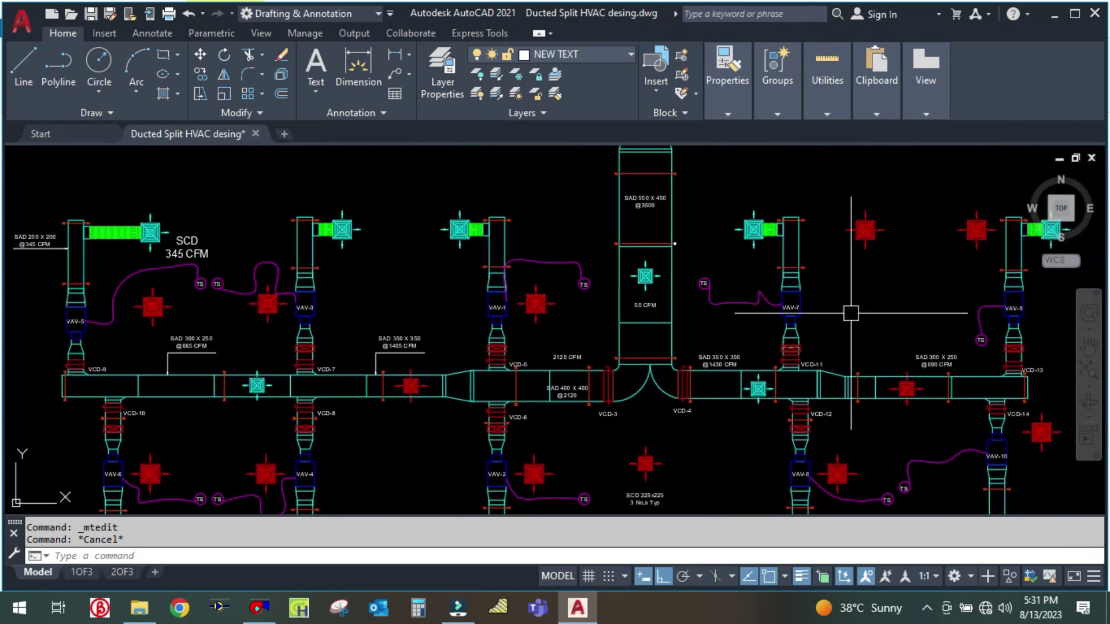
pyautogui.scroll(-2, 847, 308)
pyautogui.scroll(2, 746, 245)
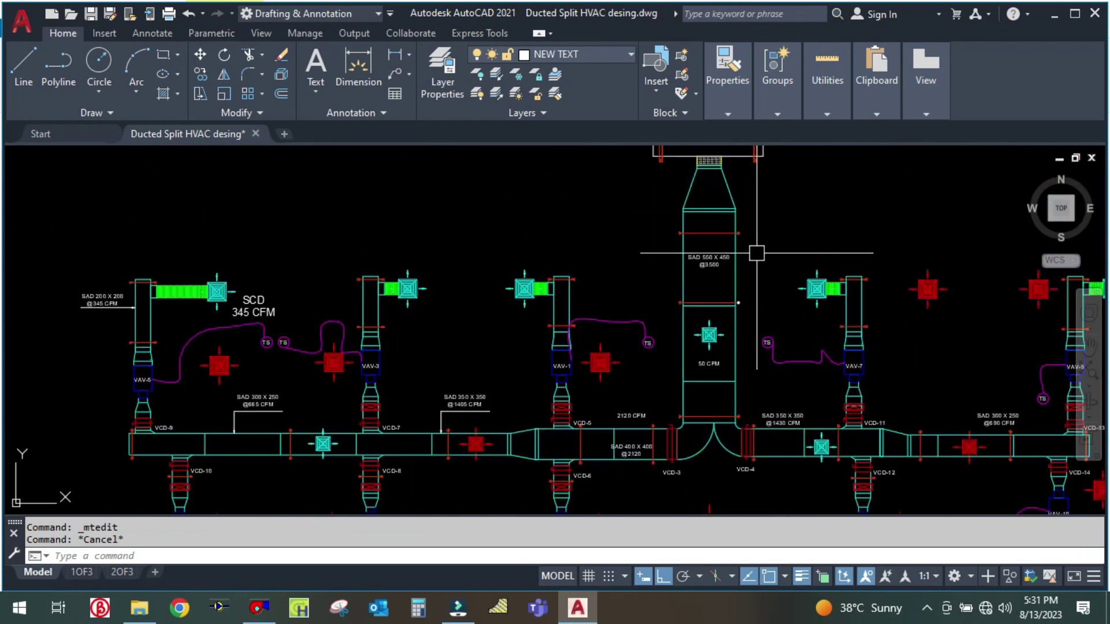
pyautogui.moveTo(759, 268); pyautogui.dragTo(711, 225, button='middle')
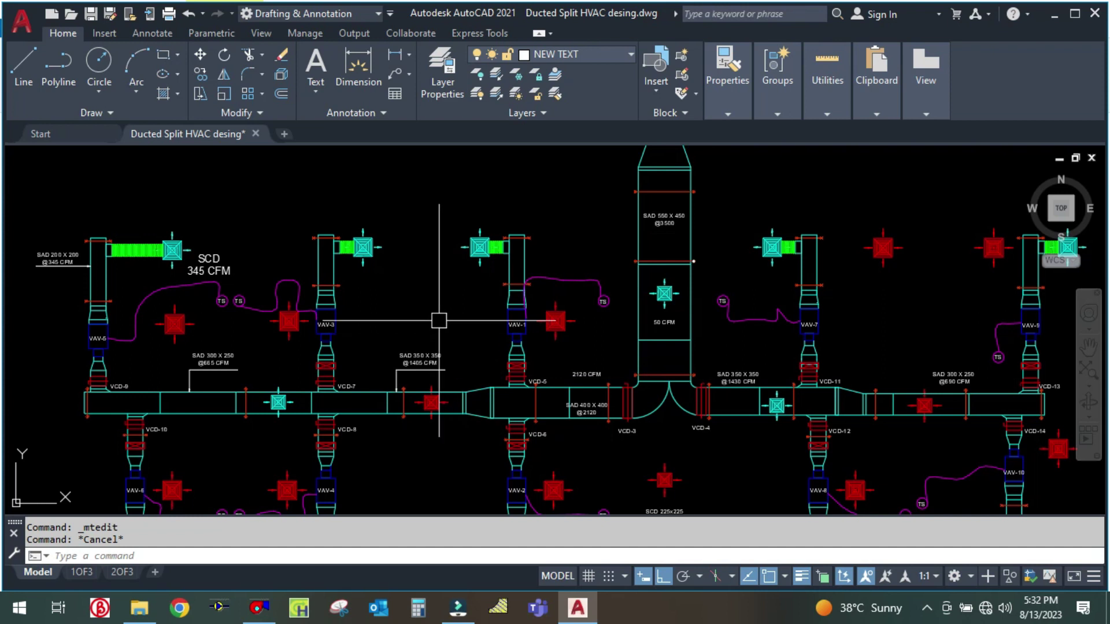
pyautogui.moveTo(432, 306); pyautogui.dragTo(424, 276, button='middle')
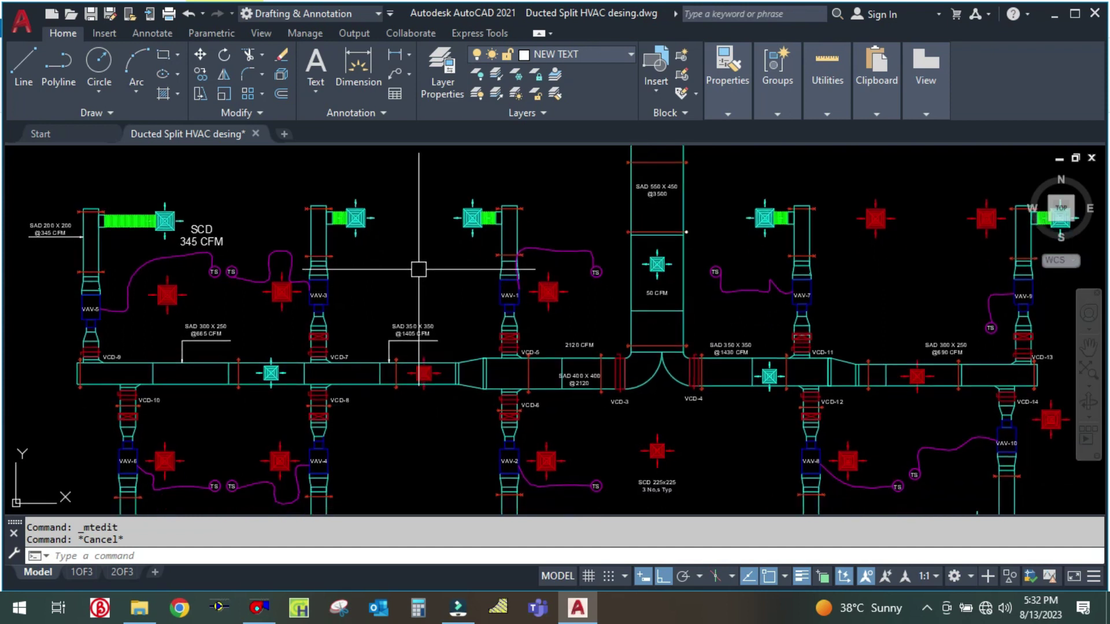
pyautogui.moveTo(191, 432); pyautogui.dragTo(376, 391, button='middle')
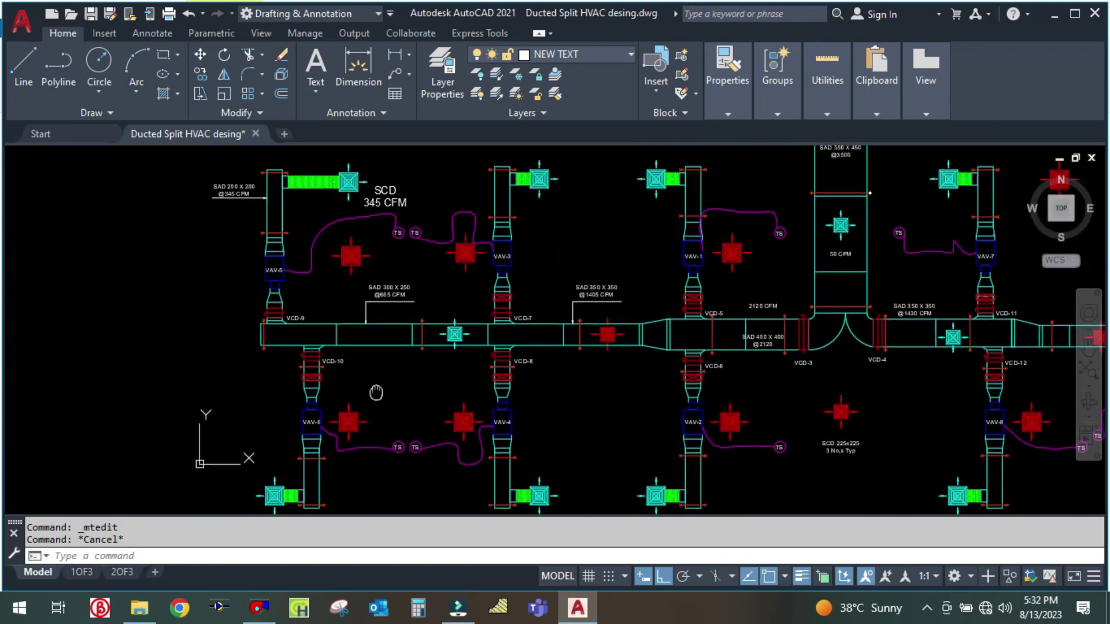